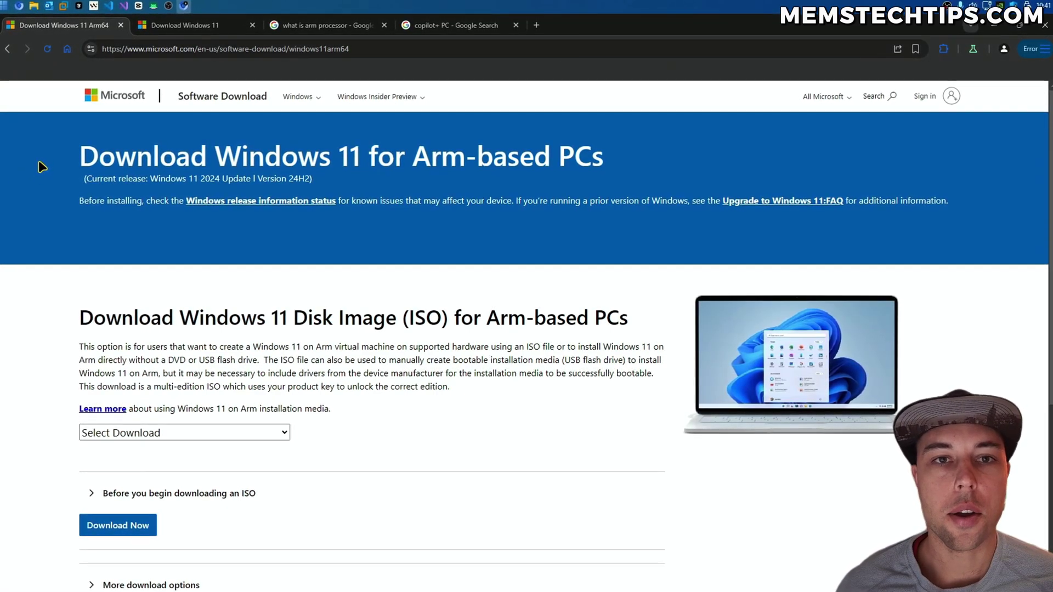
Step: Highlight 'Arm-based PCs' in the page heading, then switch to the 'what is arm processor' search results
drag(78, 158, 527, 163)
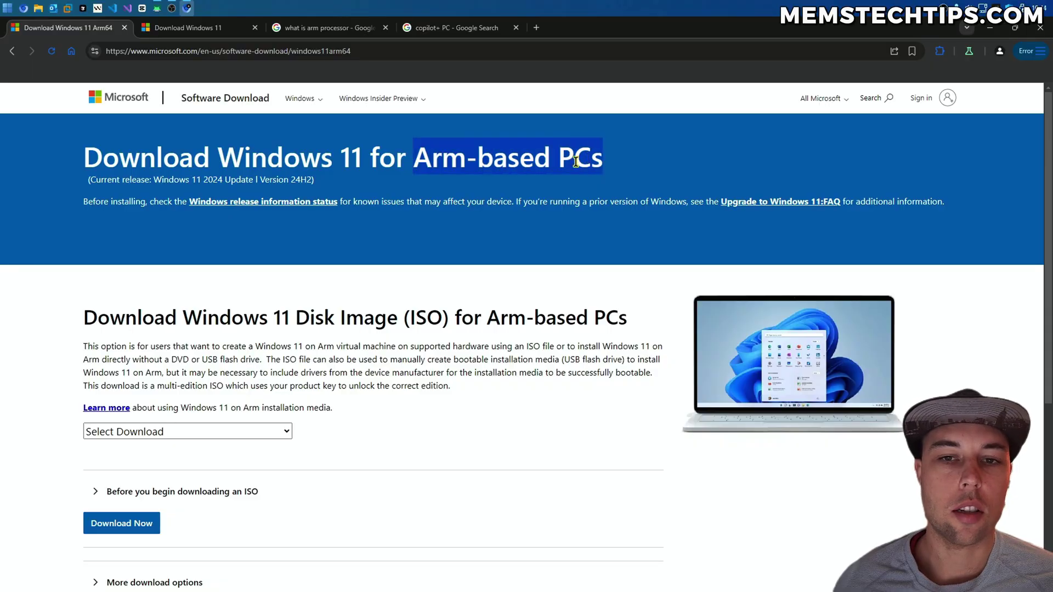
click(322, 29)
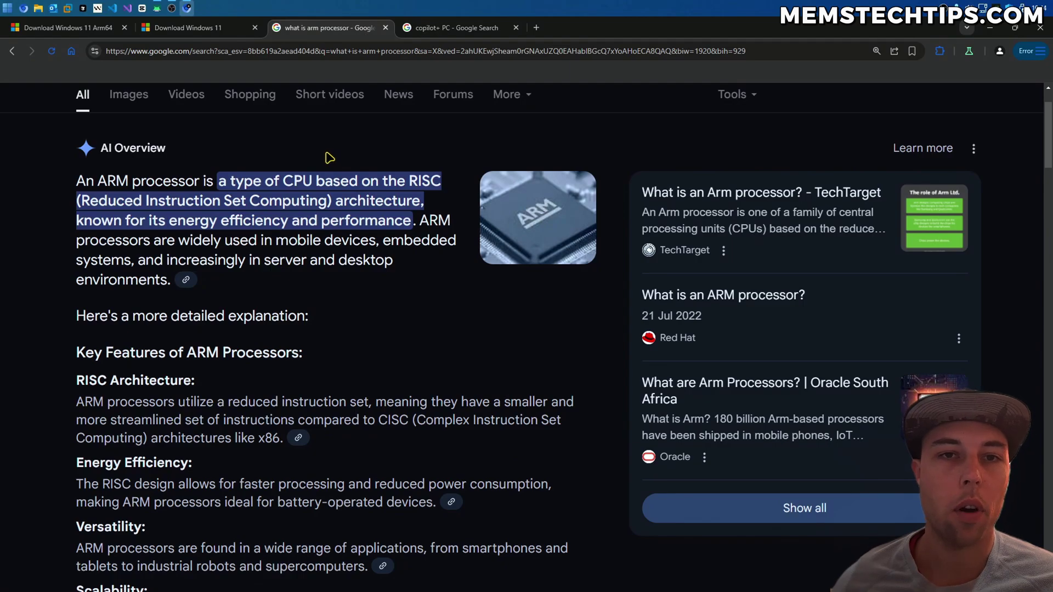
Step: Switch to the regular Download Windows 11 page and highlight its heading
key(ctrl+shift+Tab)
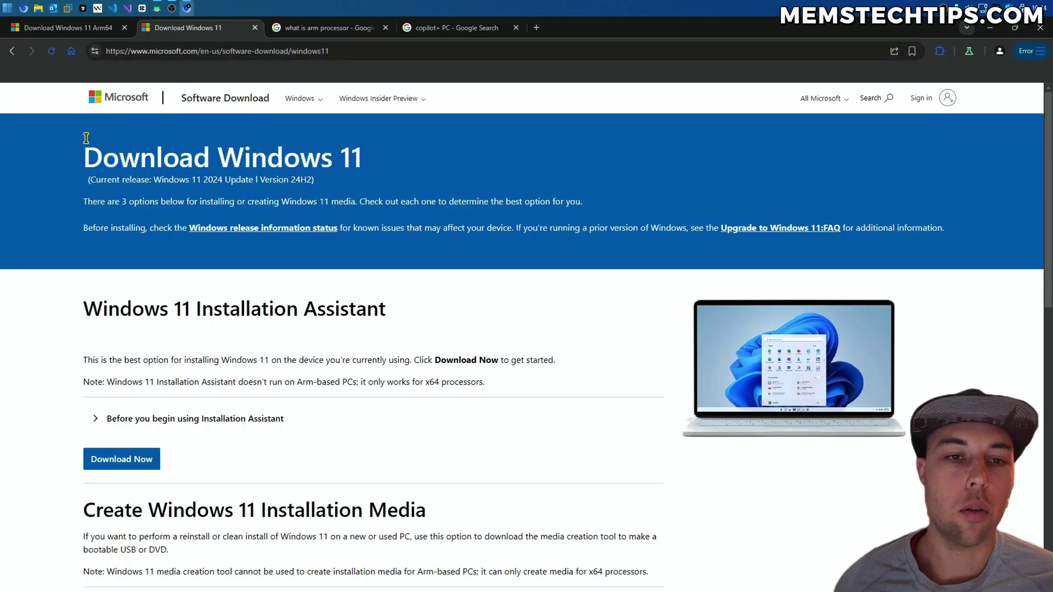
drag(86, 138, 376, 169)
click(376, 169)
Step: Highlight the 'ISO for x64 devices' heading and 'x64 devices', then return to the Arm-based PCs page
scroll(376, 175, down, 5)
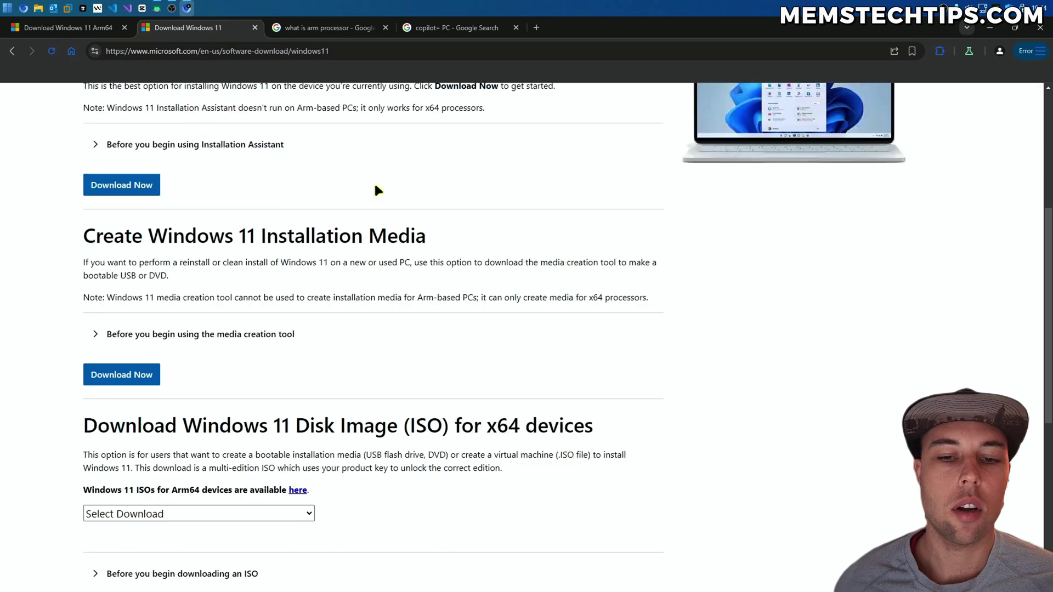
scroll(376, 188, down, 3)
drag(84, 263, 591, 263)
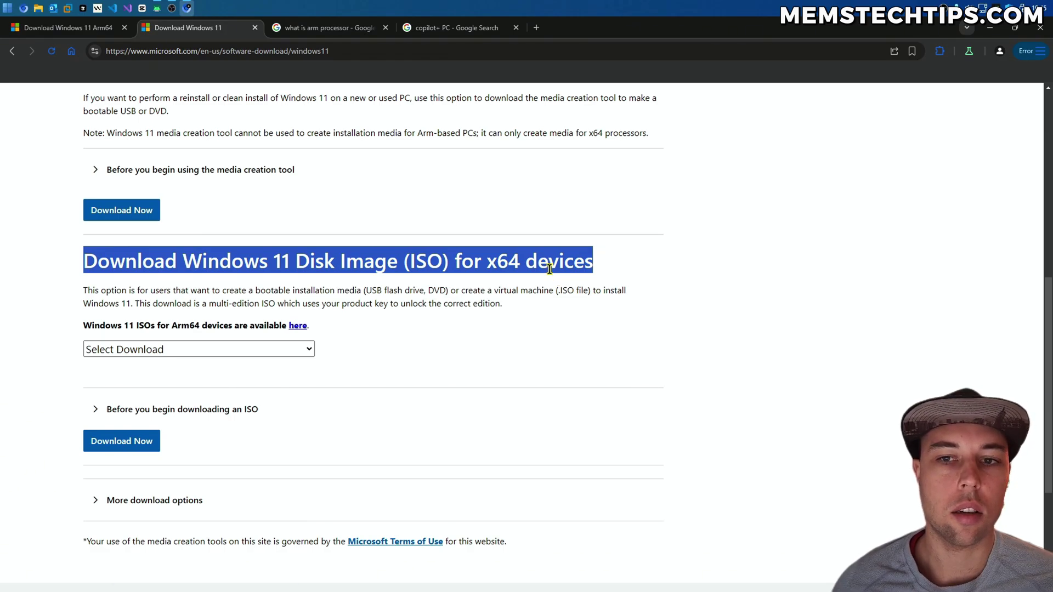
click(515, 272)
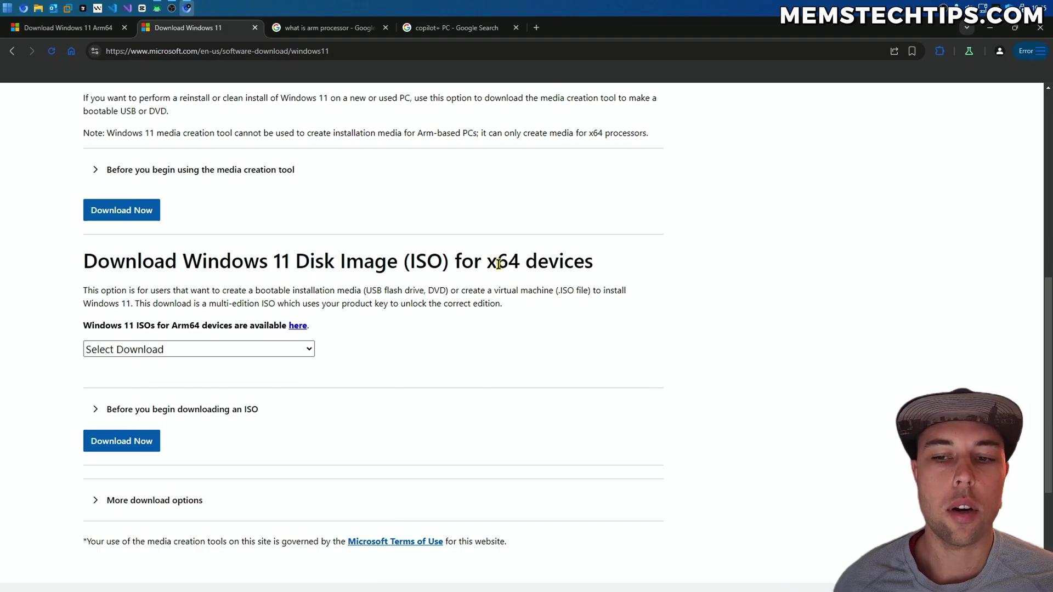
drag(487, 262, 596, 258)
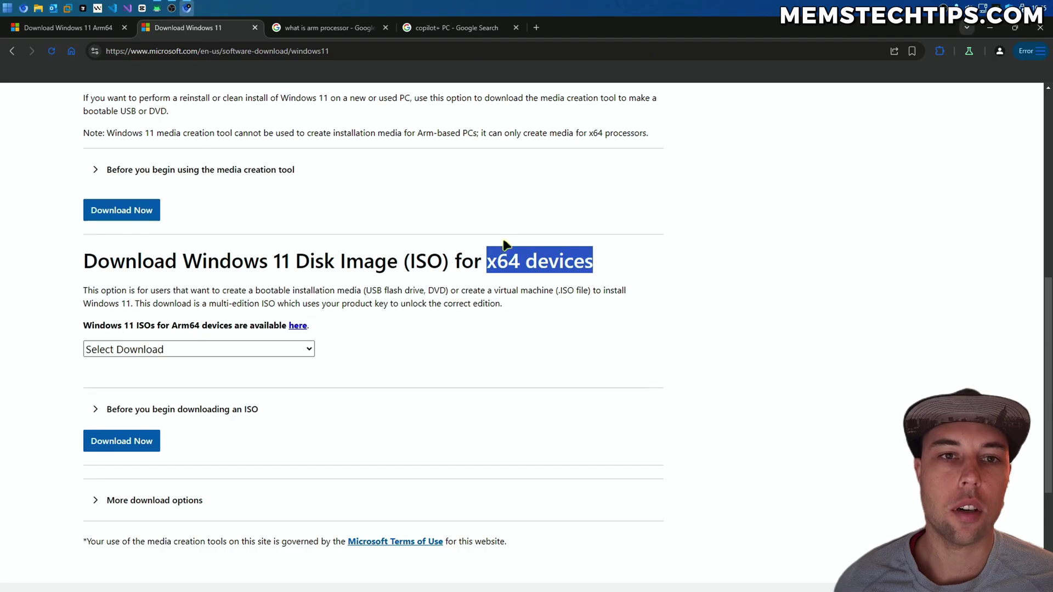
click(92, 28)
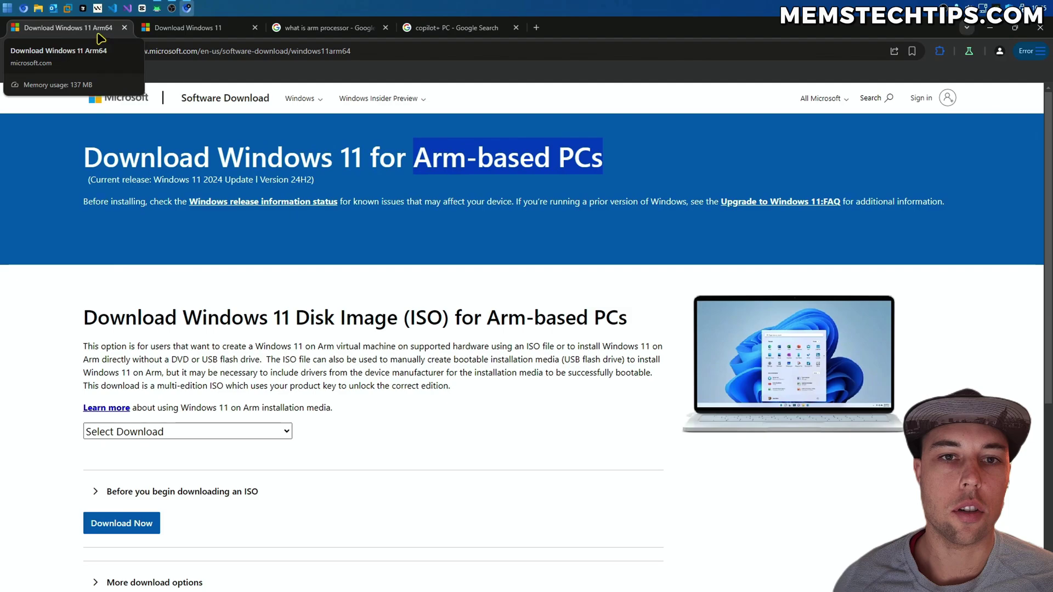
Step: On the 'what is arm processor' results, highlight where ARM is used: server, desktop, environments
click(324, 28)
drag(424, 220, 147, 259)
click(165, 259)
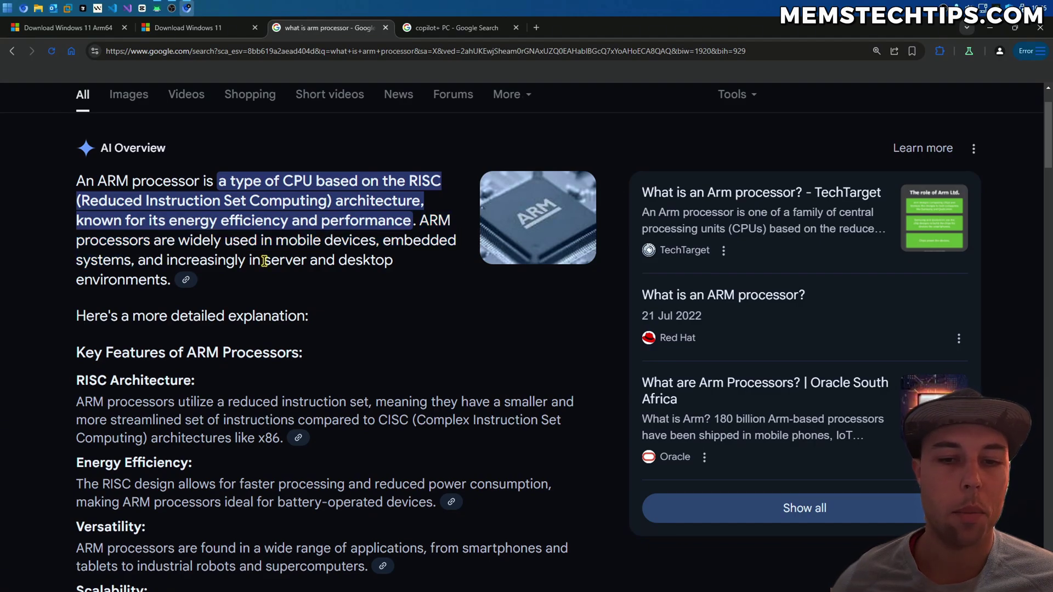
drag(264, 261, 404, 266)
drag(77, 282, 171, 289)
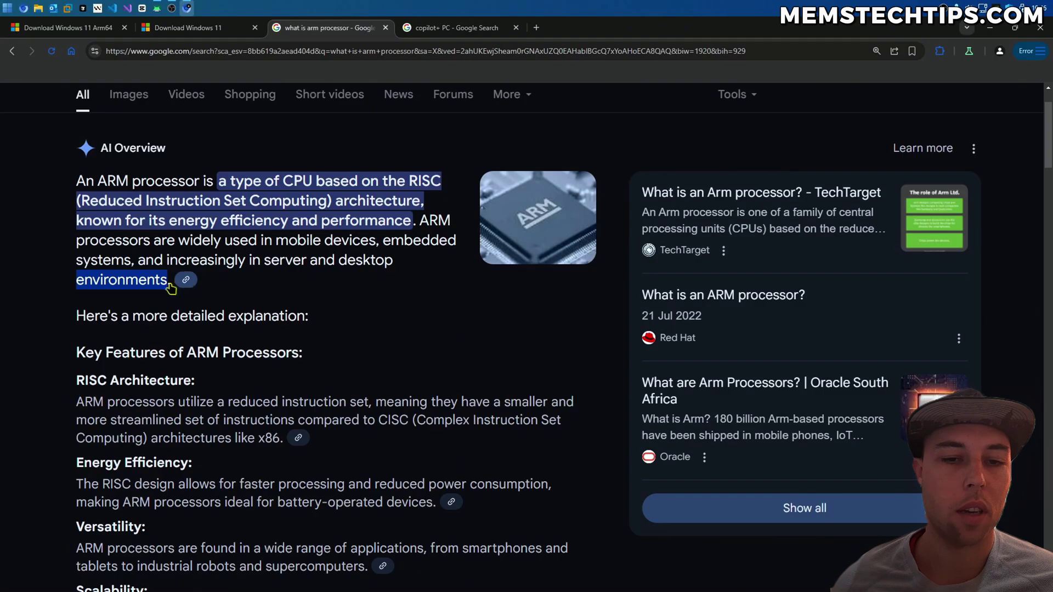
click(281, 291)
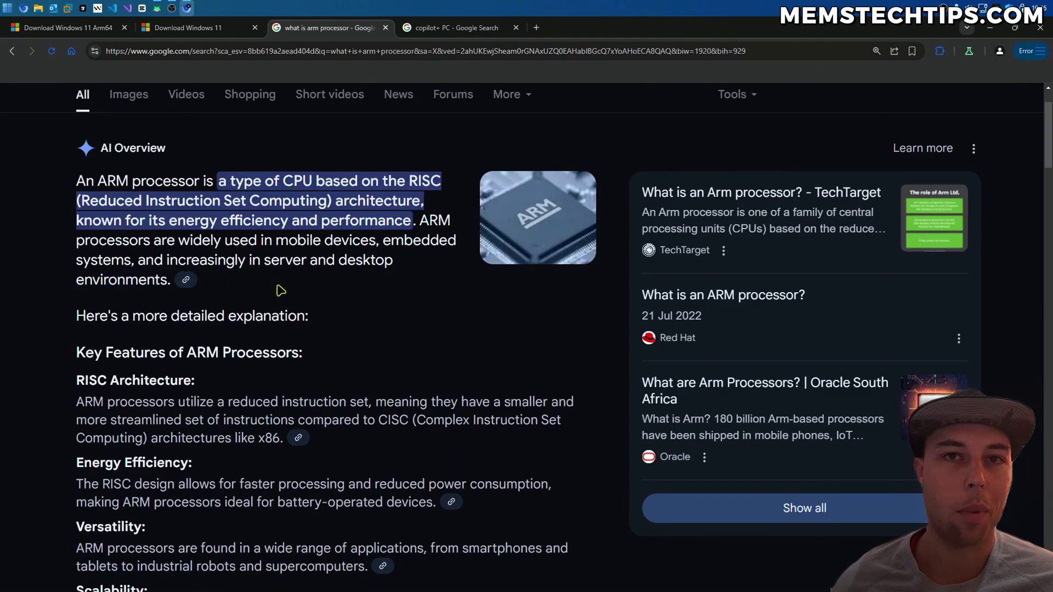
Step: On the Copilot+ PC results, highlight the all-day battery life and AI-driven experiences phrases
click(453, 33)
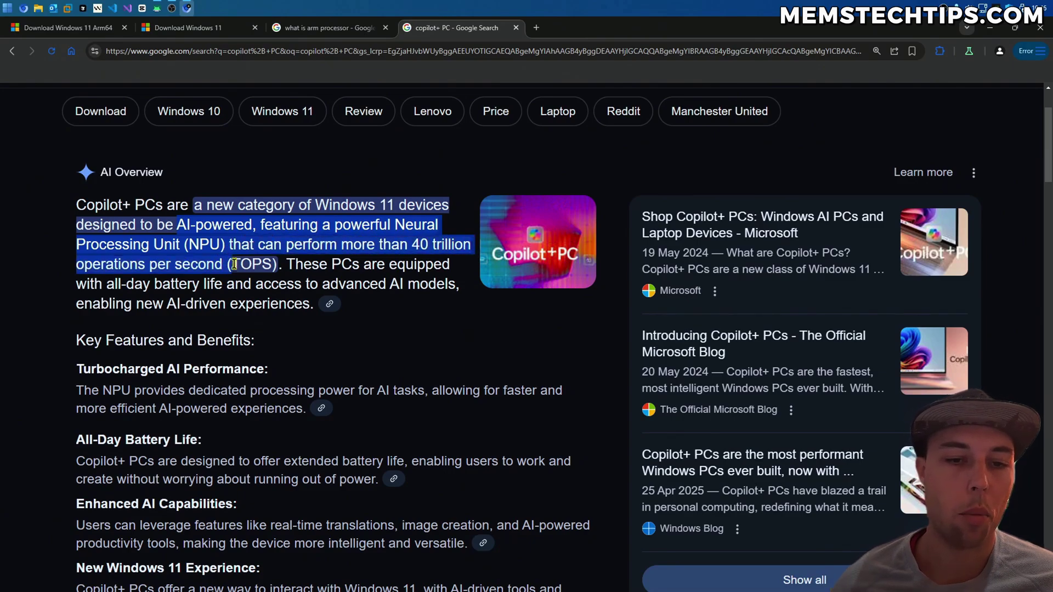
click(274, 267)
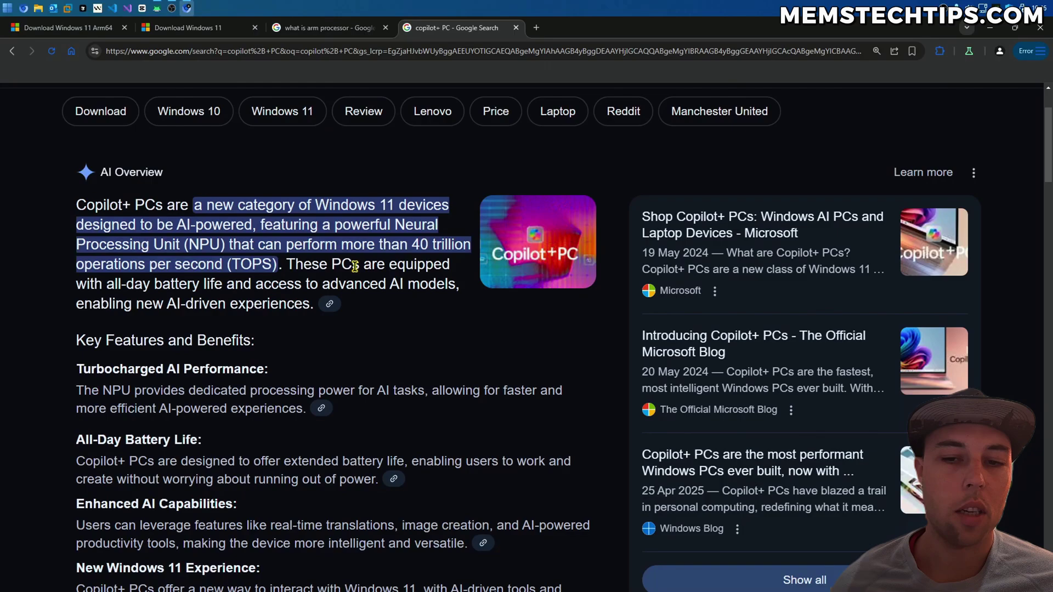
drag(116, 283, 455, 283)
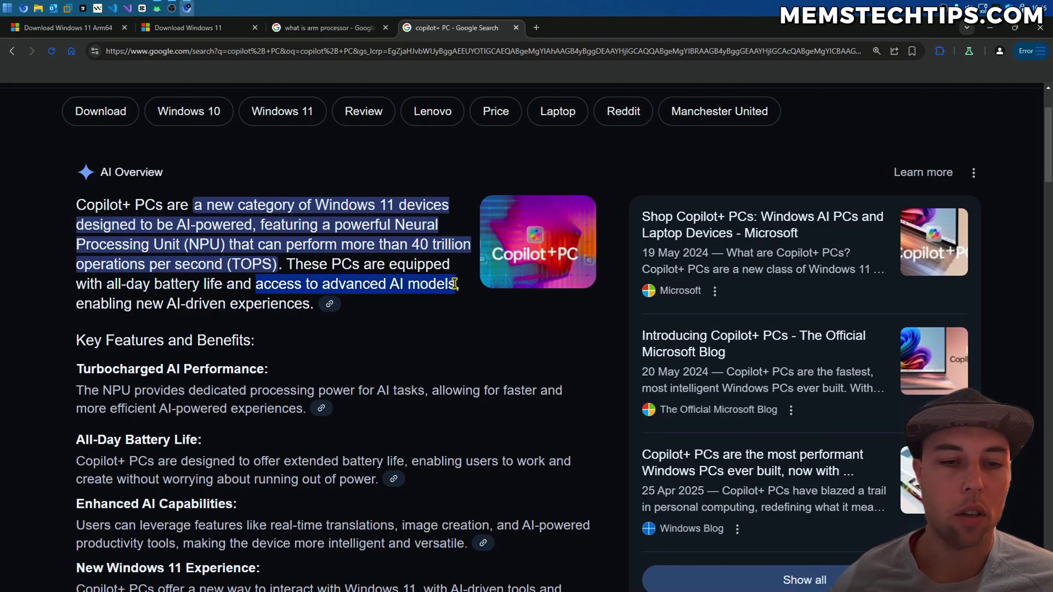
drag(77, 305, 309, 311)
click(400, 321)
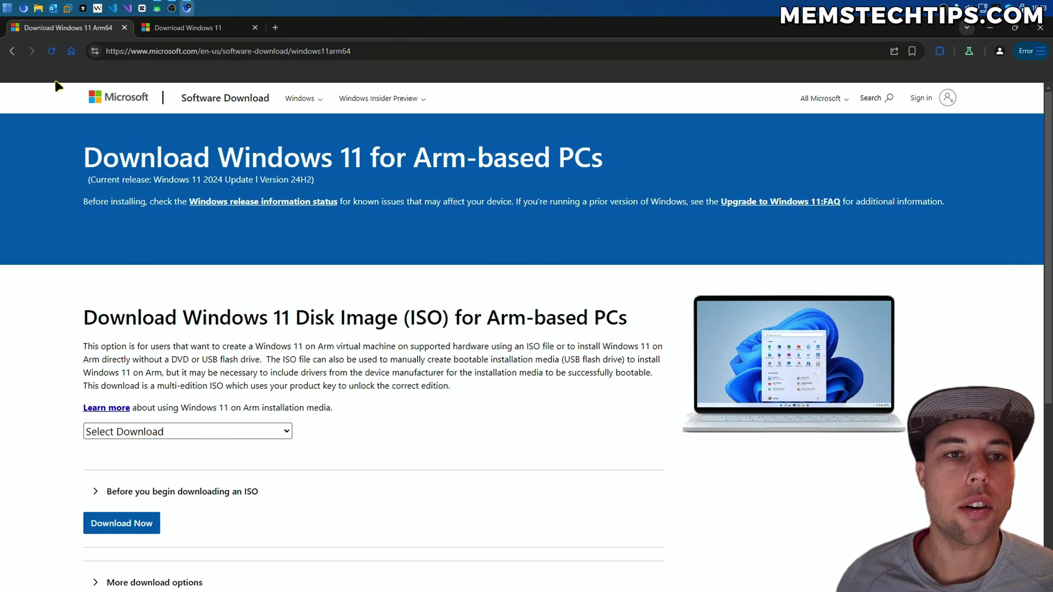
Step: Open the System About page and highlight the x64-based processor system type
right_click(7, 9)
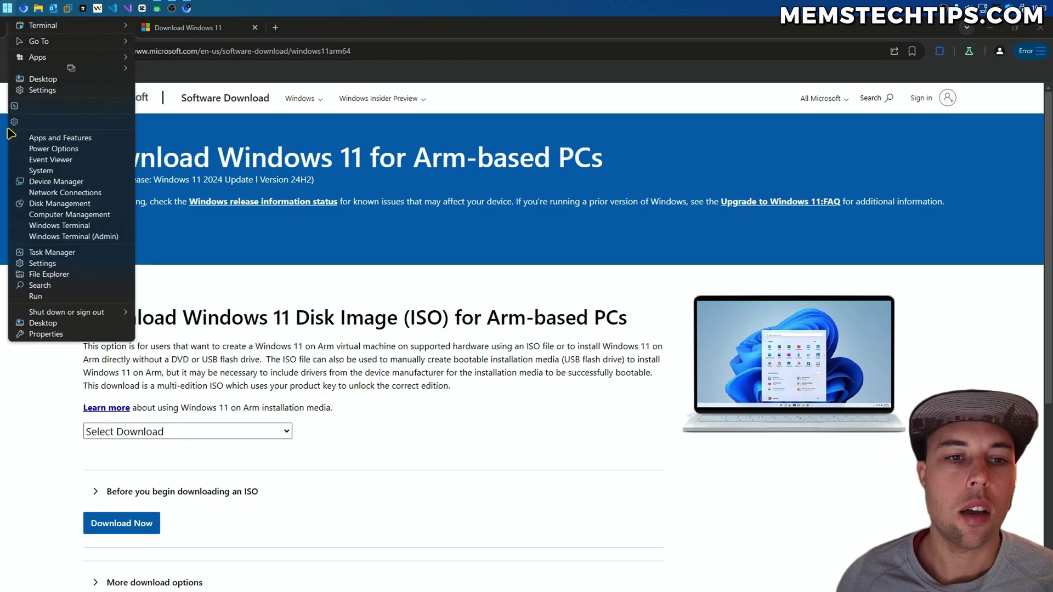
click(72, 171)
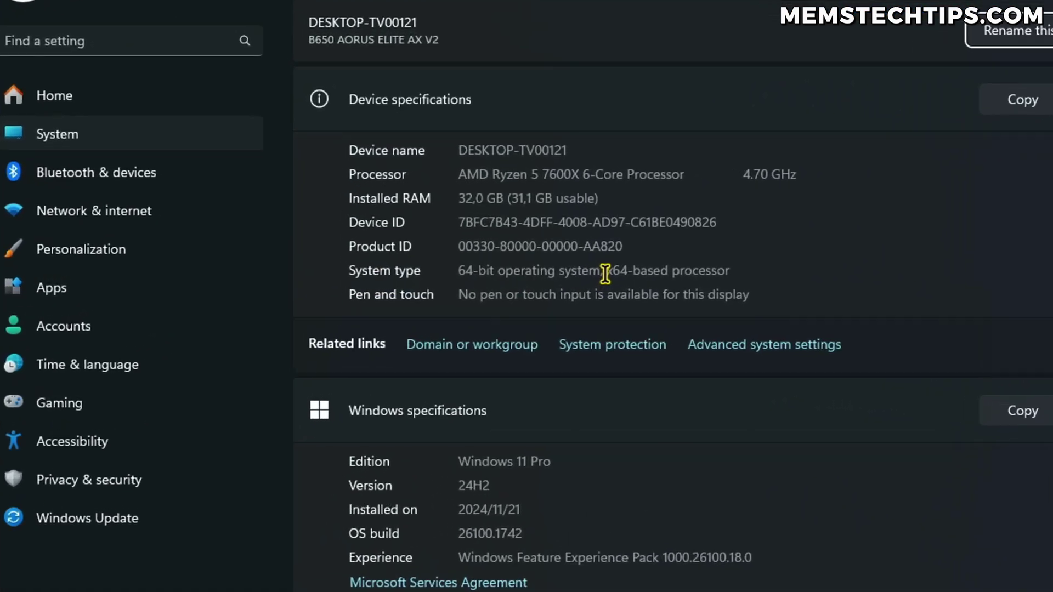
drag(606, 270, 748, 272)
click(640, 278)
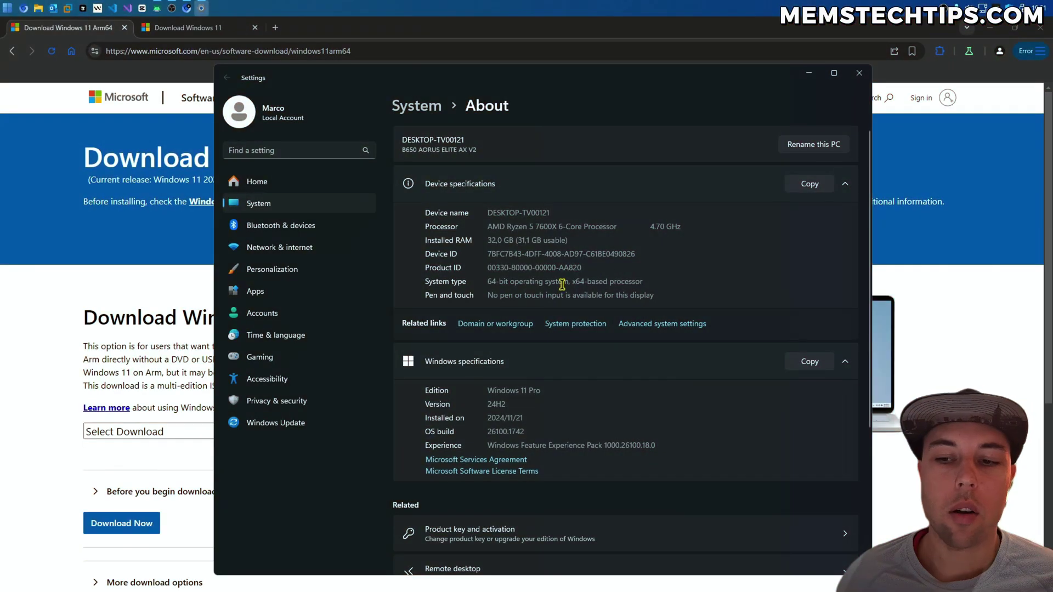
drag(570, 282, 653, 282)
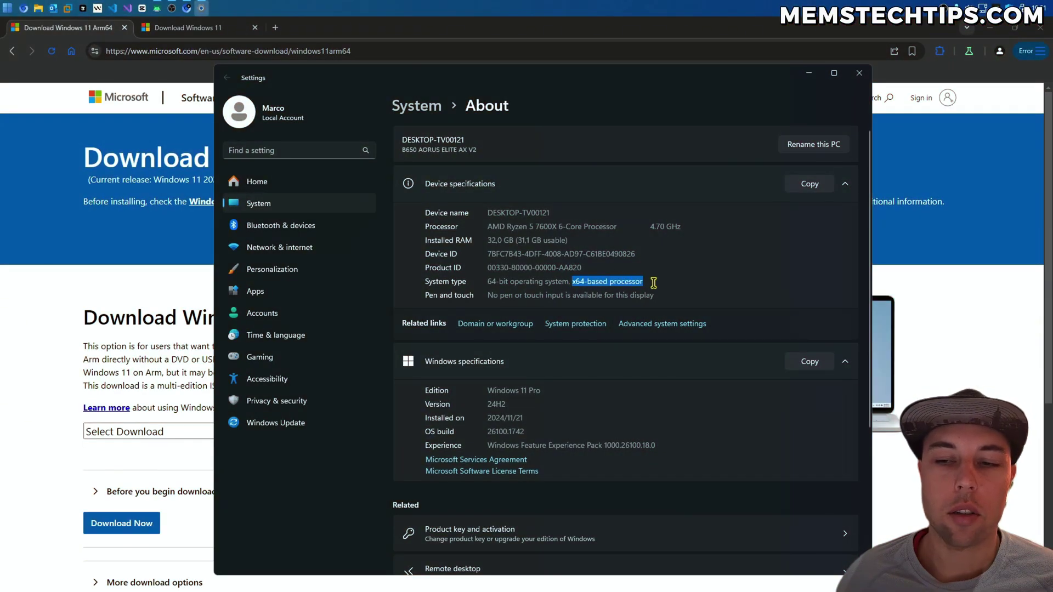
click(690, 282)
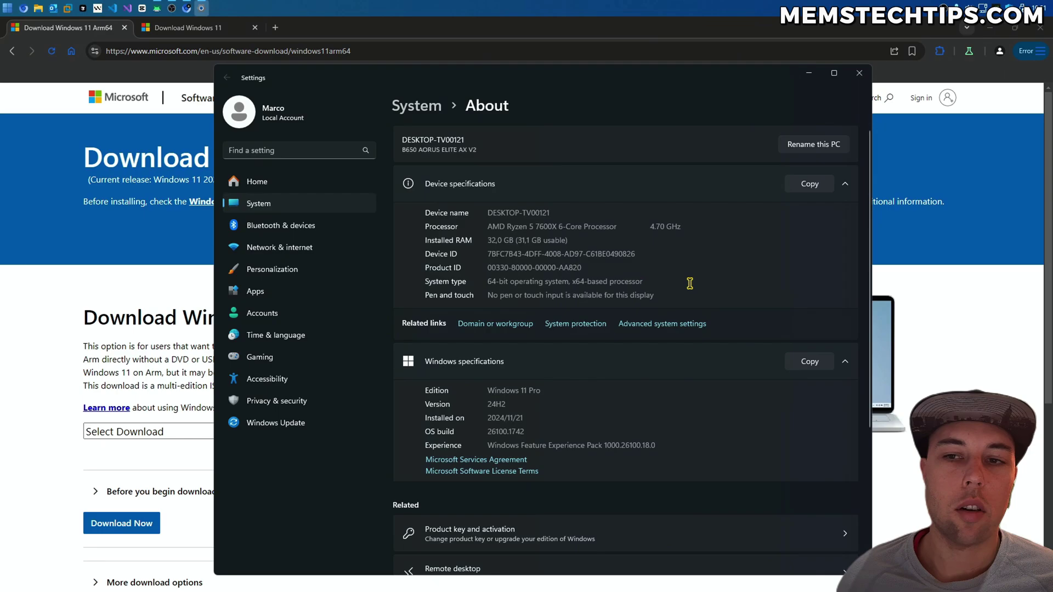
Step: Minimize Settings and compare the Arm-based PCs heading with the x64 ISO heading on the regular page
click(806, 75)
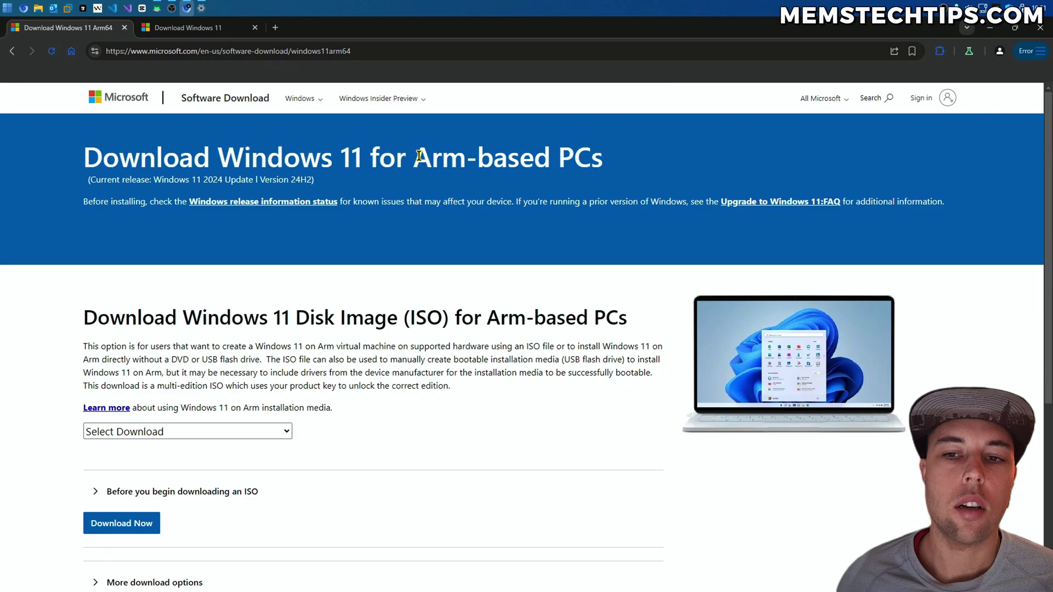
drag(370, 157, 610, 163)
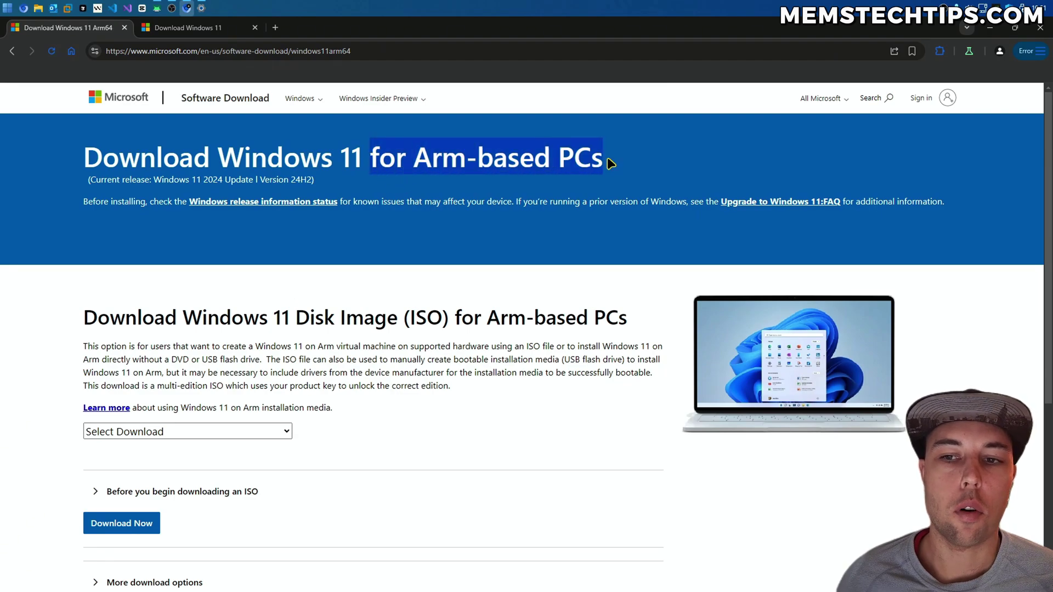
click(191, 30)
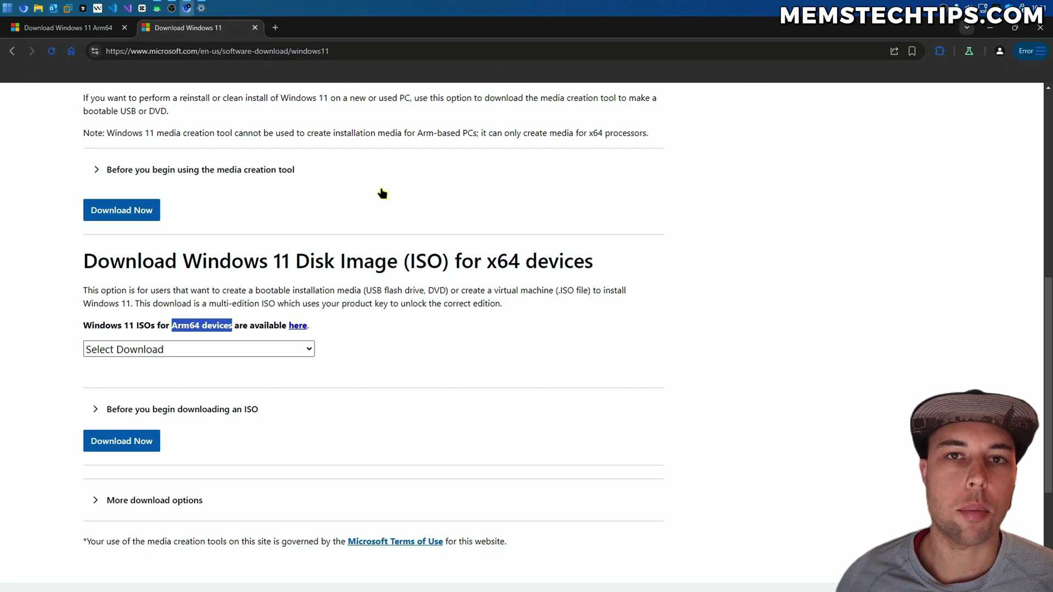
drag(83, 261, 572, 265)
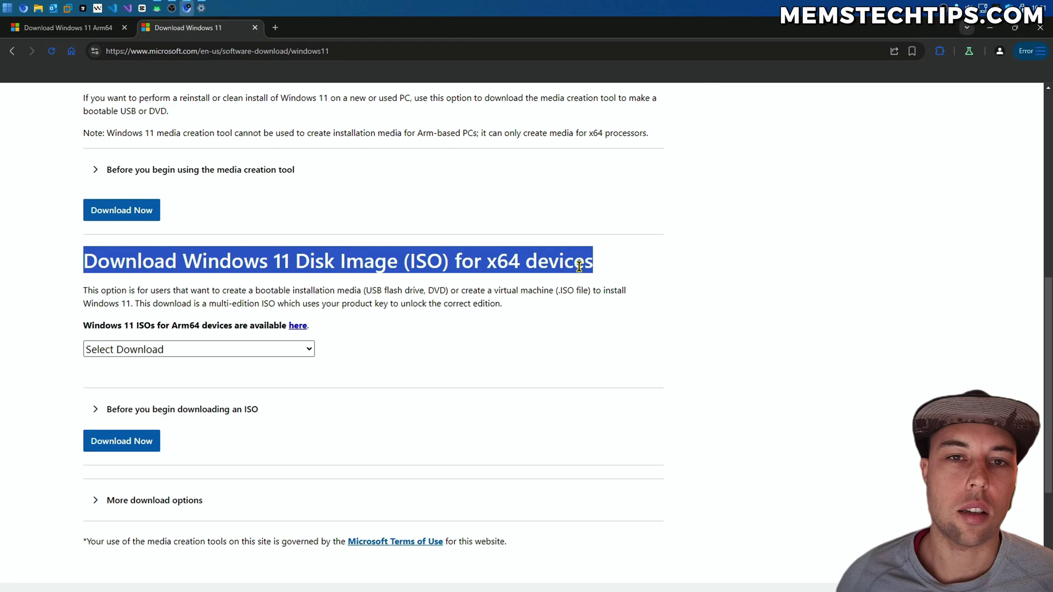
Step: Switch between the Arm-based PCs and regular download pages, ending on the Arm ISO heading
key(ctrl+shift+Tab)
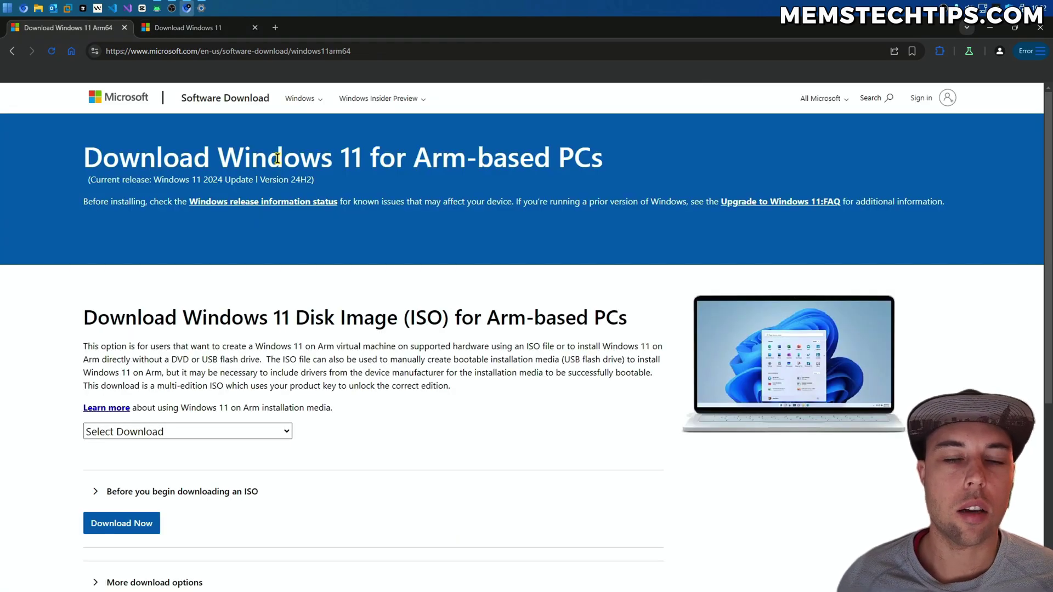
drag(80, 163, 614, 164)
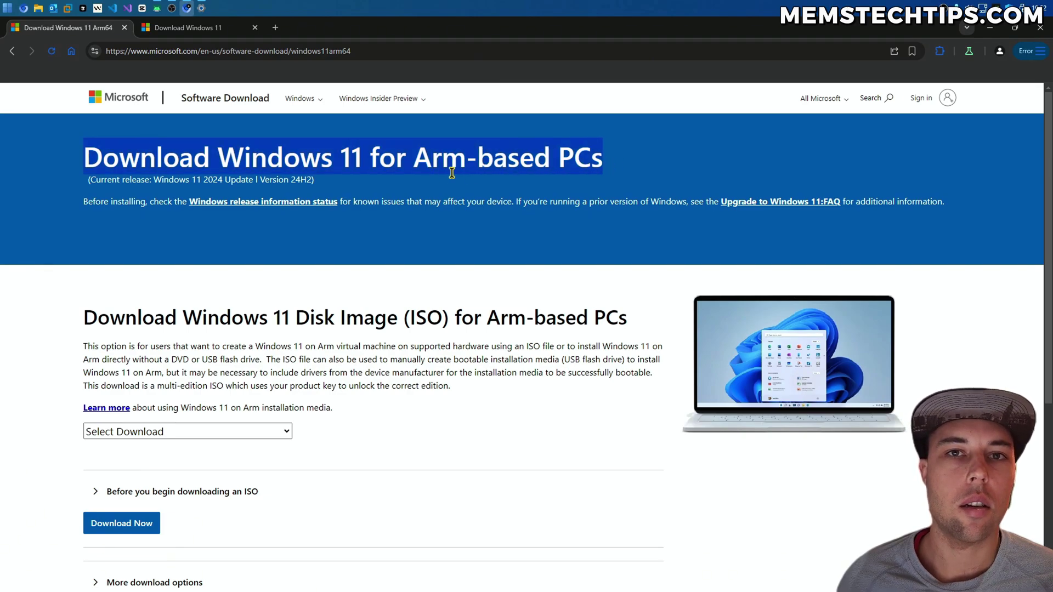
click(413, 168)
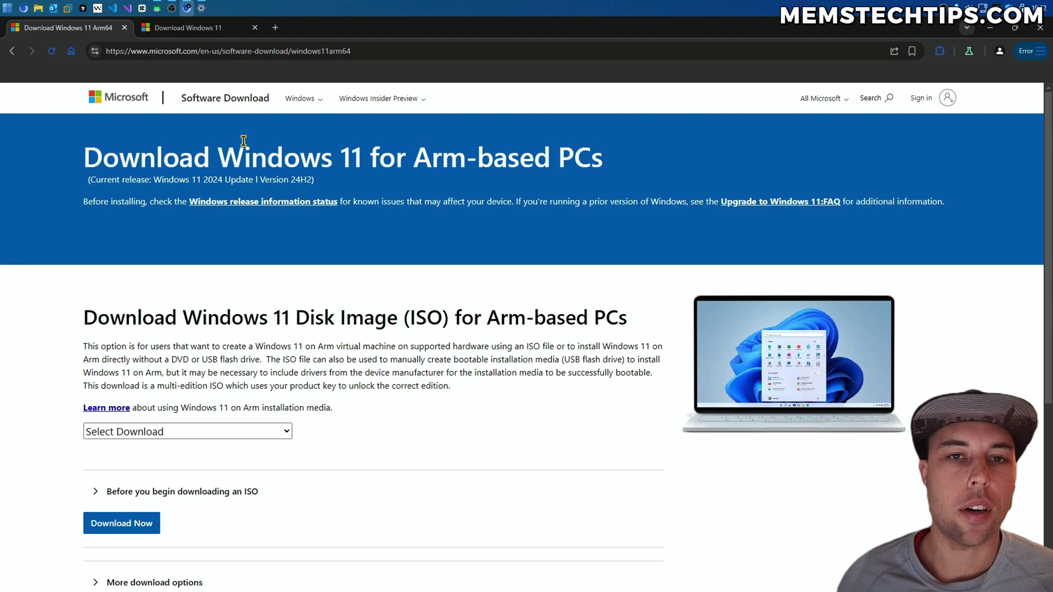
click(184, 29)
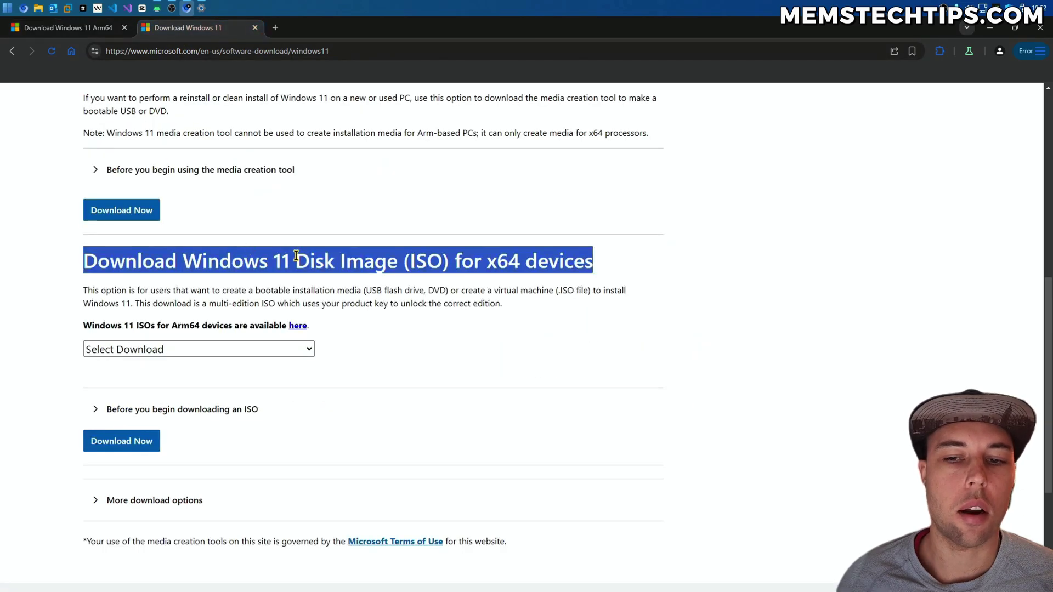
click(297, 256)
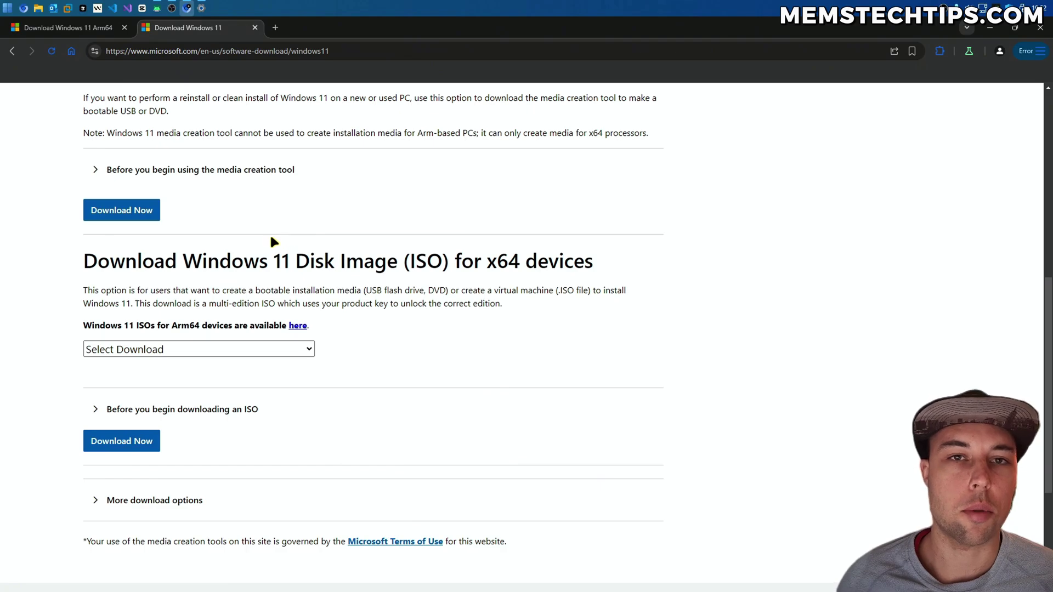
key(ctrl+shift+Tab)
drag(84, 318, 646, 313)
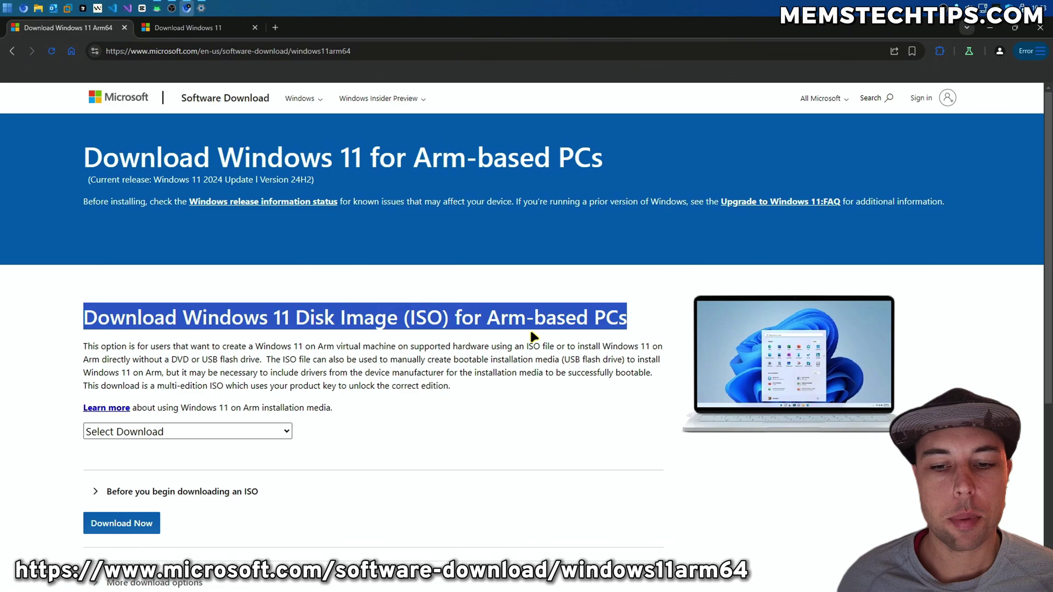
Step: Select 'Windows 11 (multi-edition ISO for Arm64)' and submit the download request
click(524, 342)
scroll(351, 366, down, 3)
scroll(343, 371, down, 2)
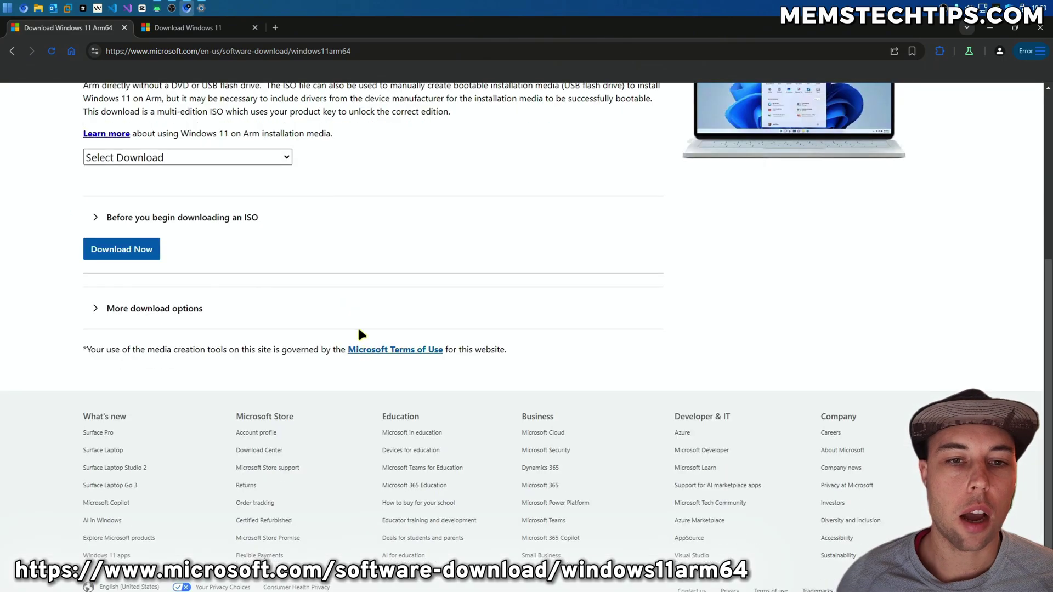
click(212, 156)
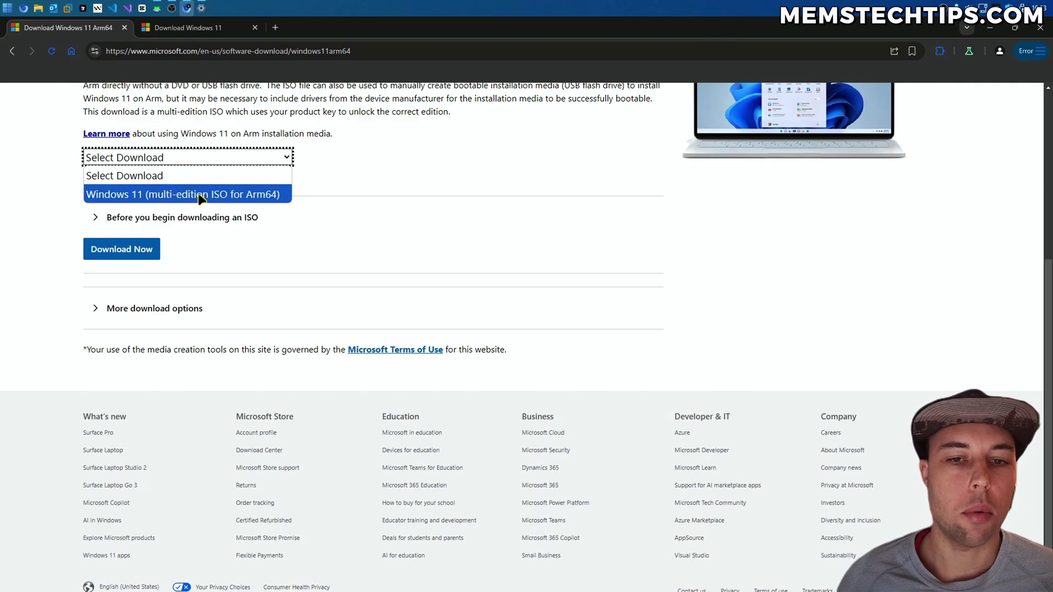
click(274, 196)
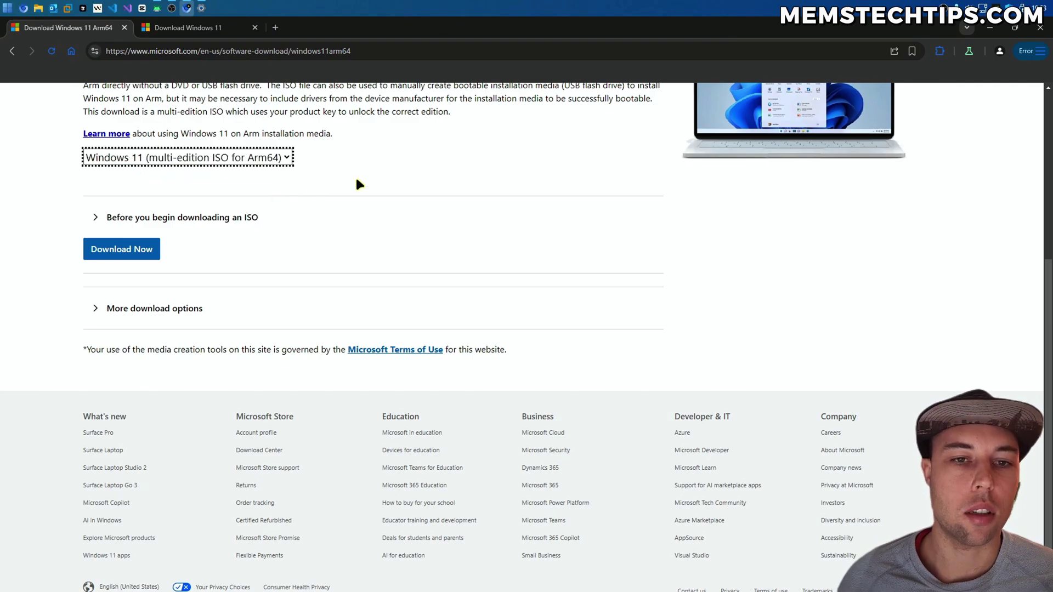
click(141, 256)
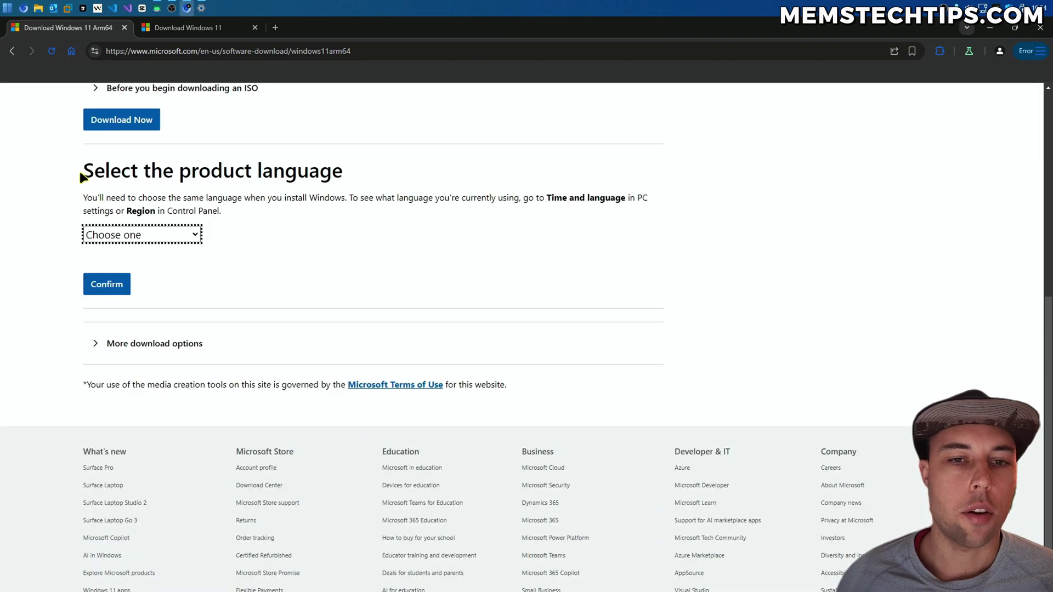
Step: Highlight the Select the product language heading and browse the language list without choosing
drag(83, 176, 364, 167)
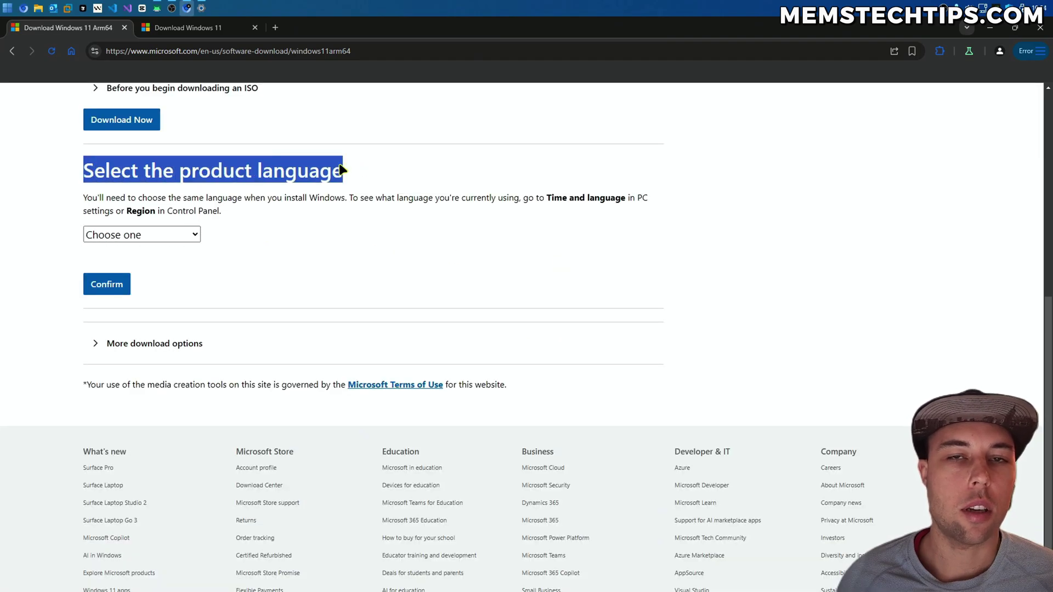
click(175, 229)
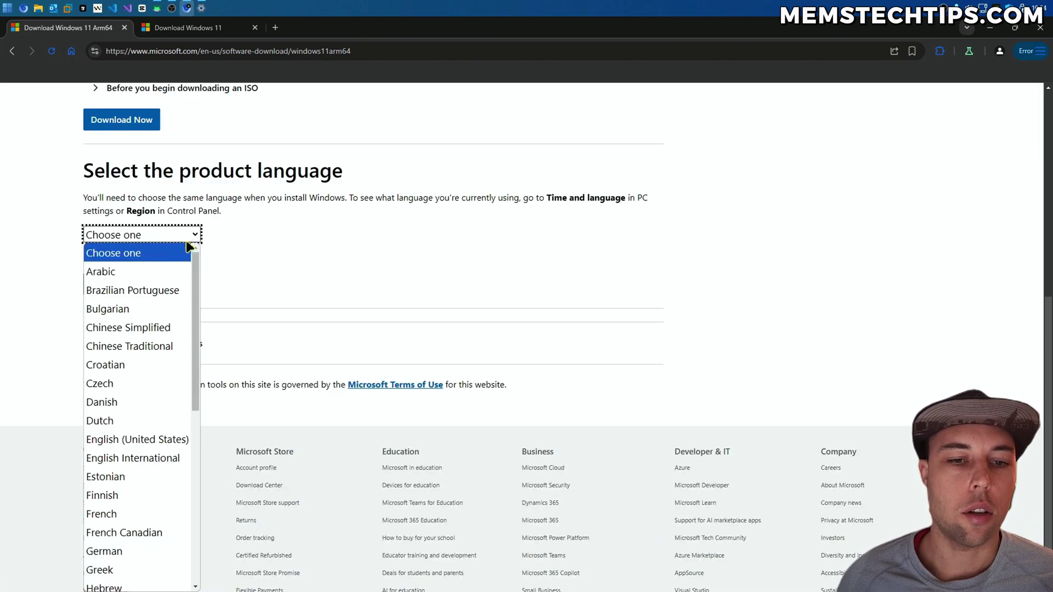
scroll(164, 359, down, 2)
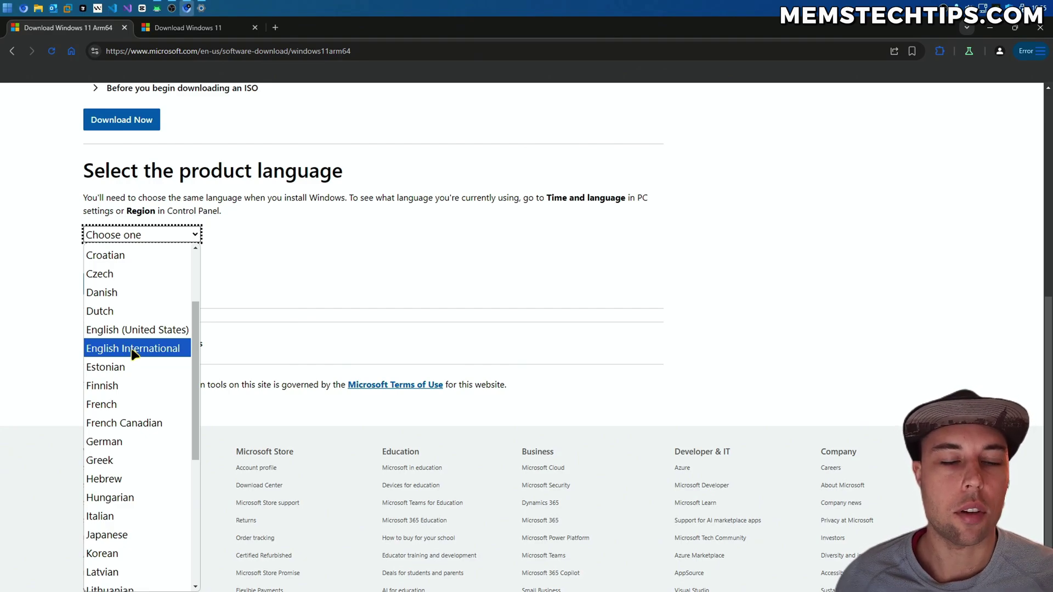
click(230, 192)
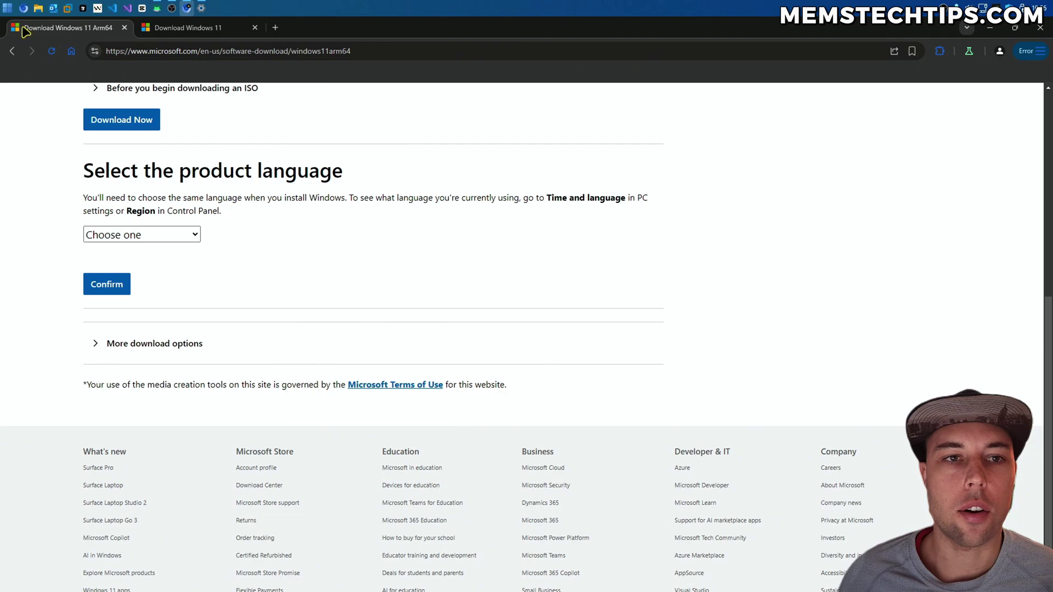
Step: Run dism /online /get-intl in an admin Windows Terminal and copy the installed language en-US
right_click(7, 10)
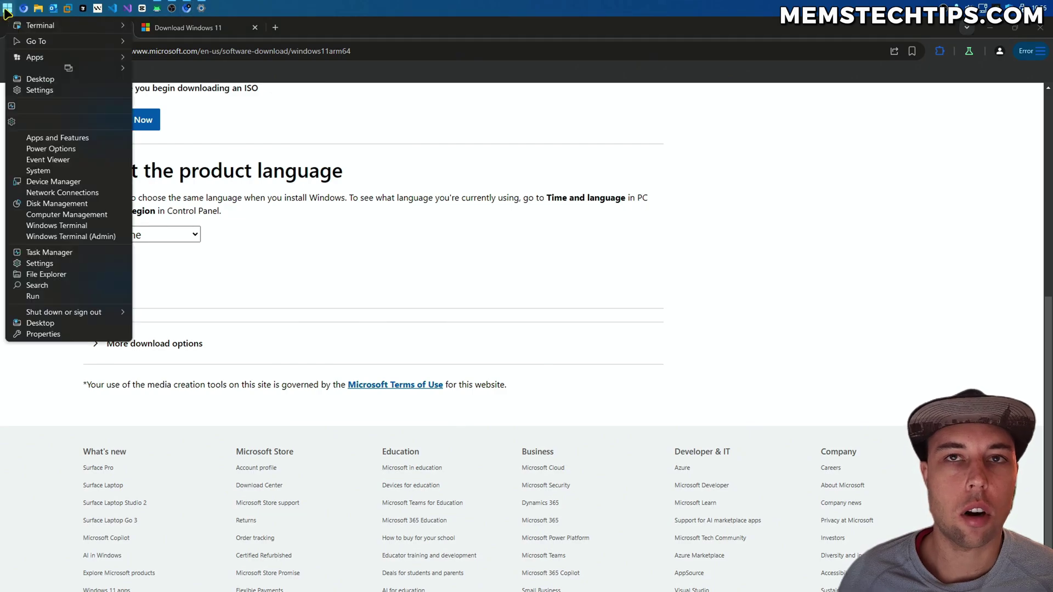
click(88, 239)
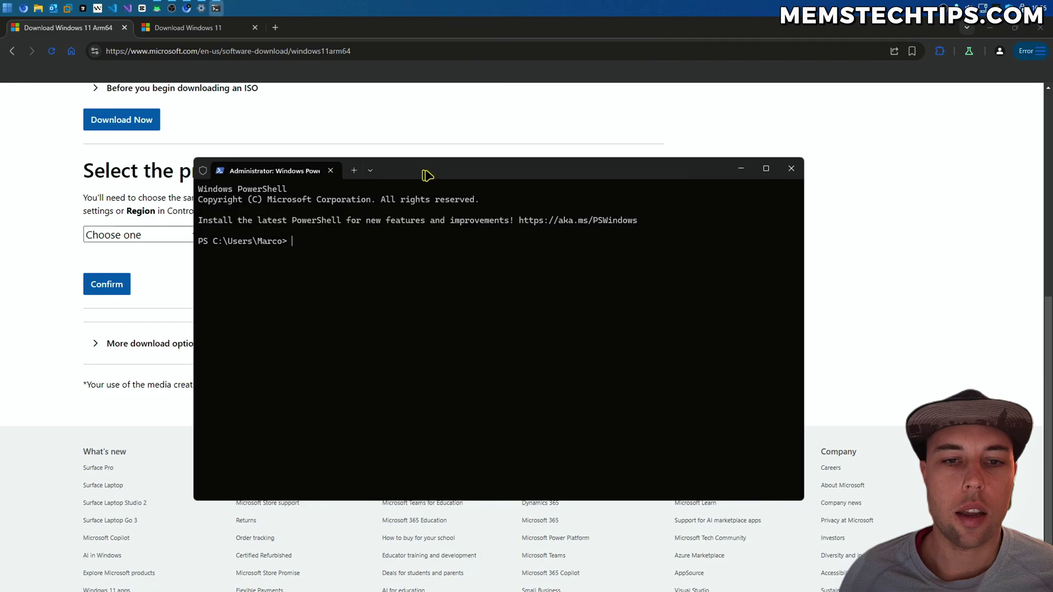
text(dism /online /get-intl)
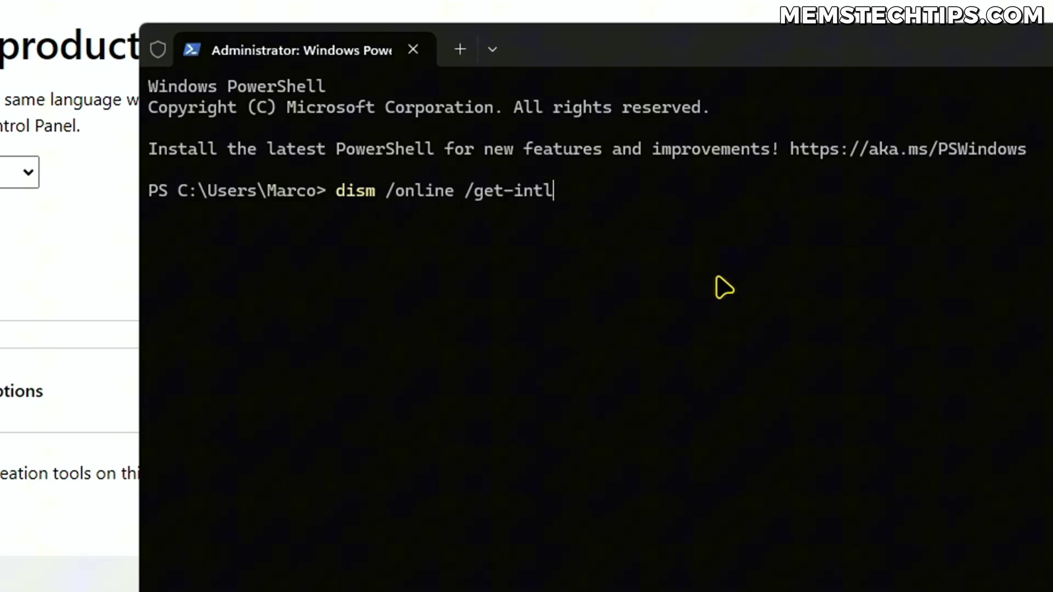
key(Return)
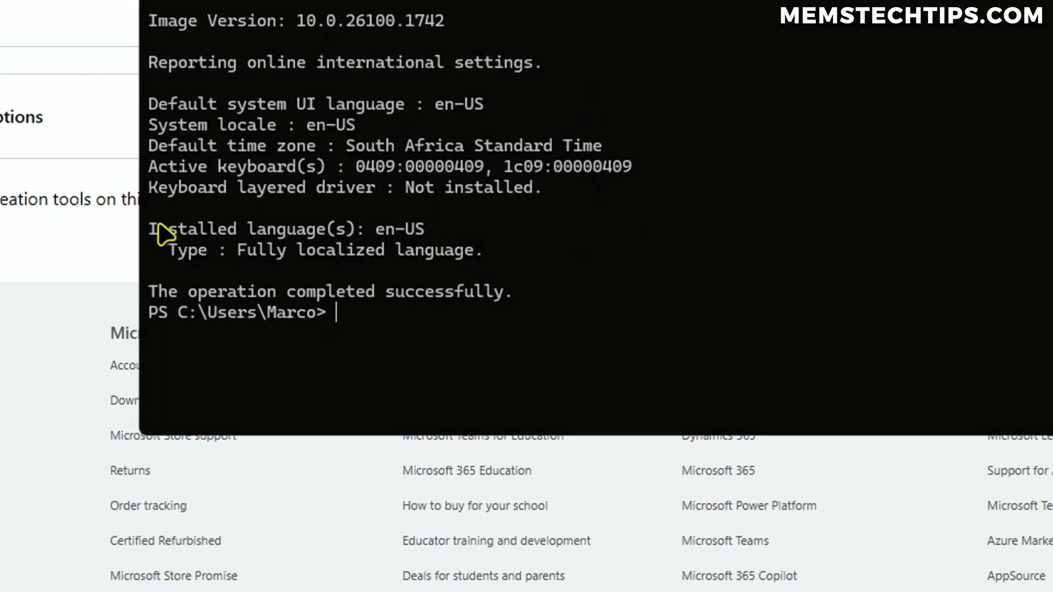
drag(150, 230, 424, 233)
right_click(414, 233)
right_click(423, 234)
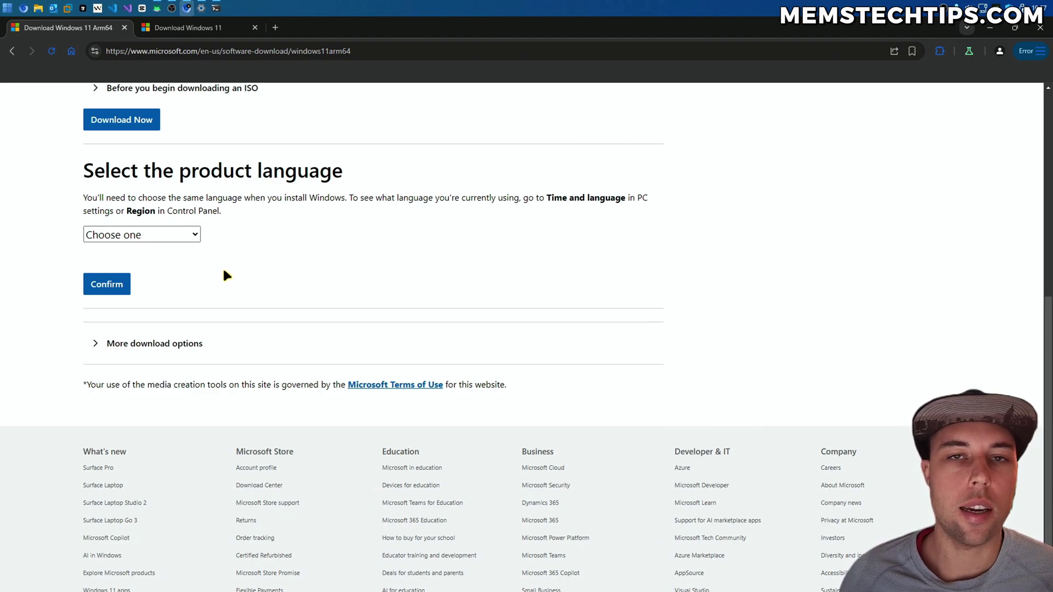
Step: Confirm English (United States) as the product language, then close the resulting error message
click(151, 235)
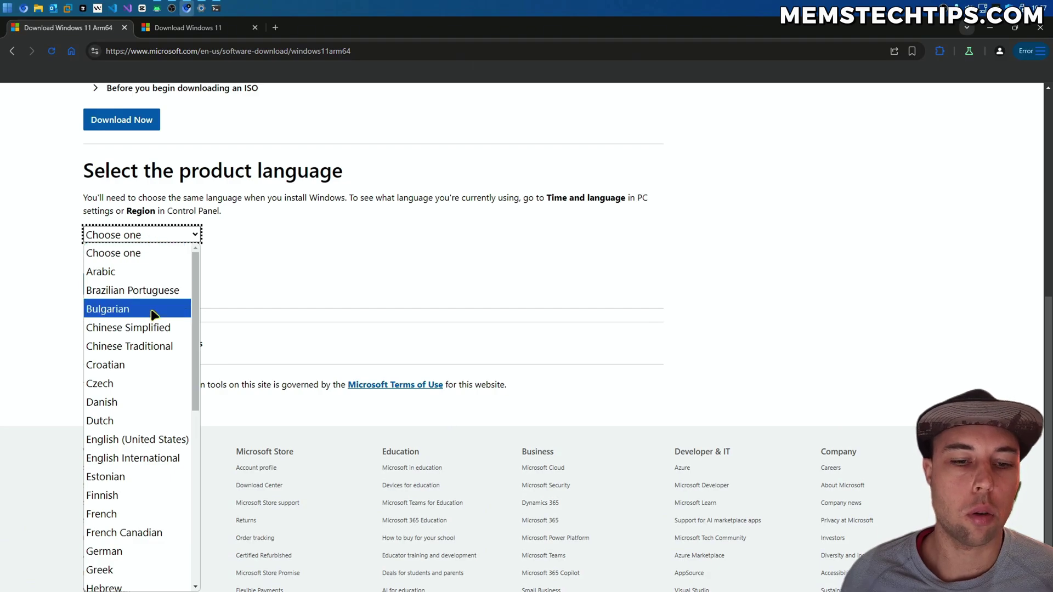
scroll(156, 316, down, 2)
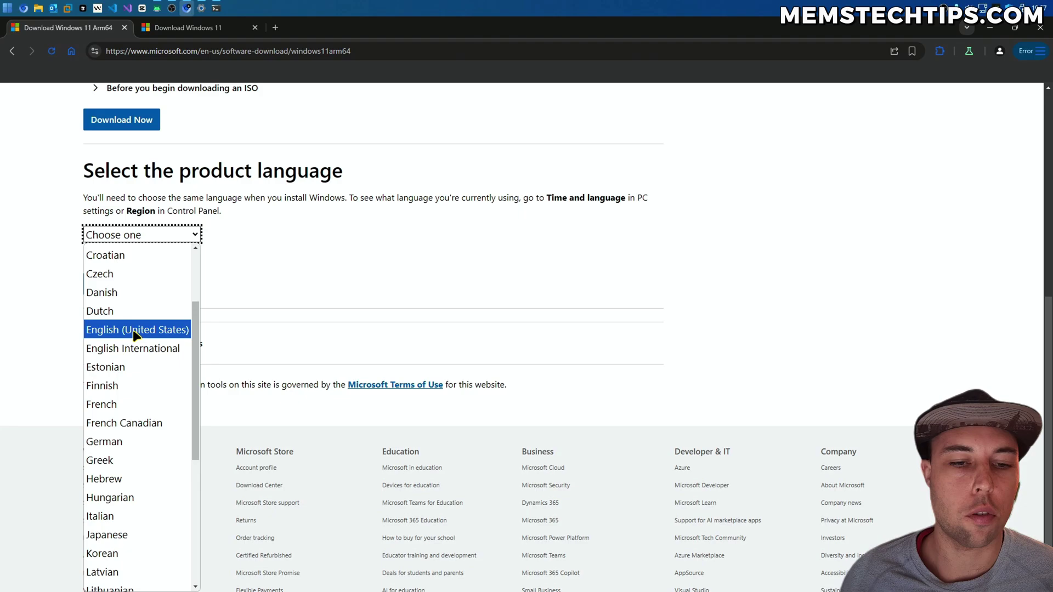
click(159, 330)
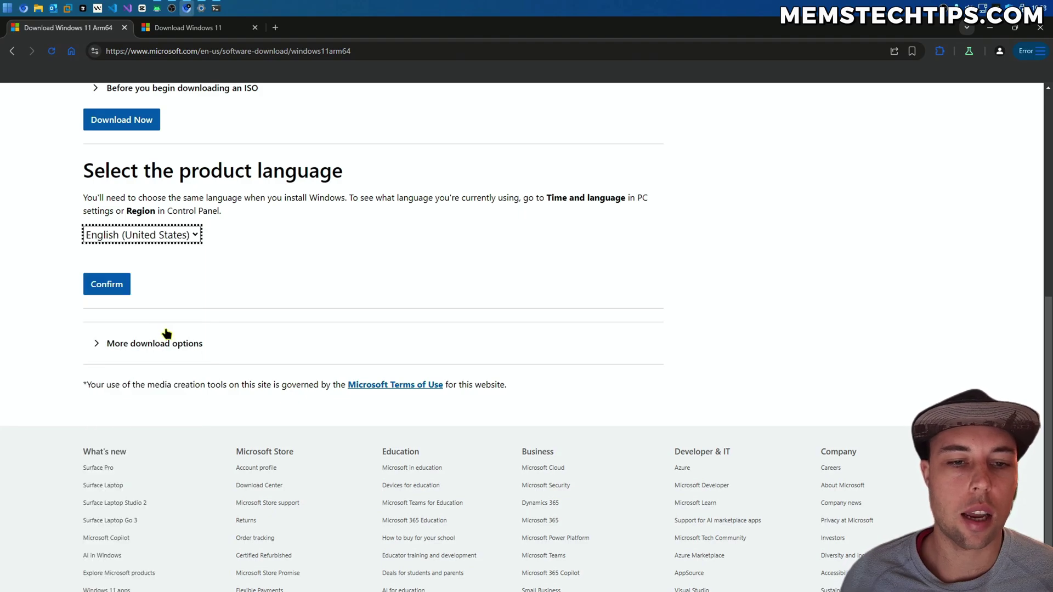
click(122, 288)
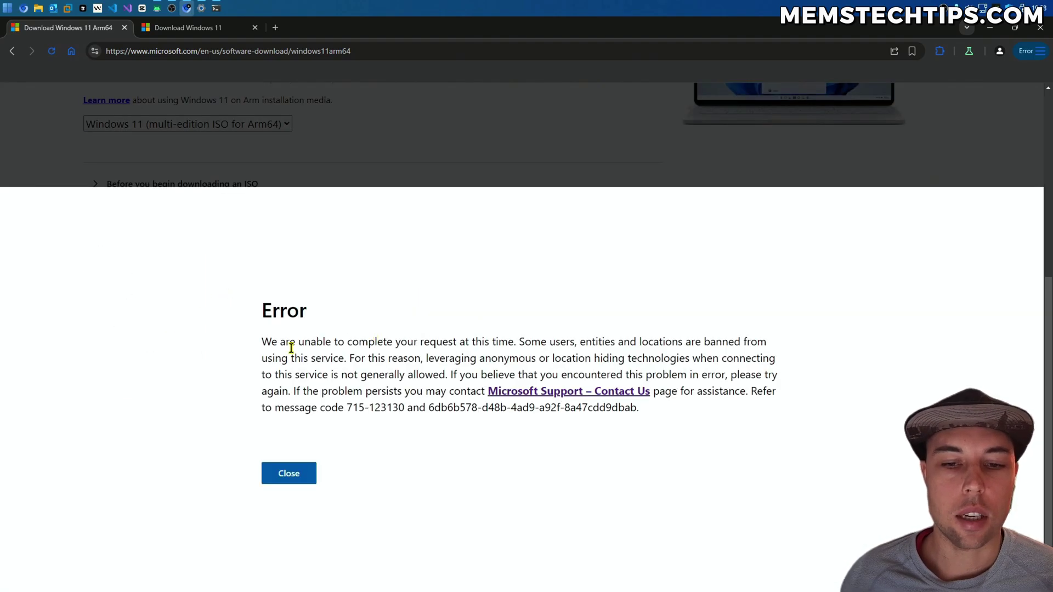
drag(261, 342, 514, 344)
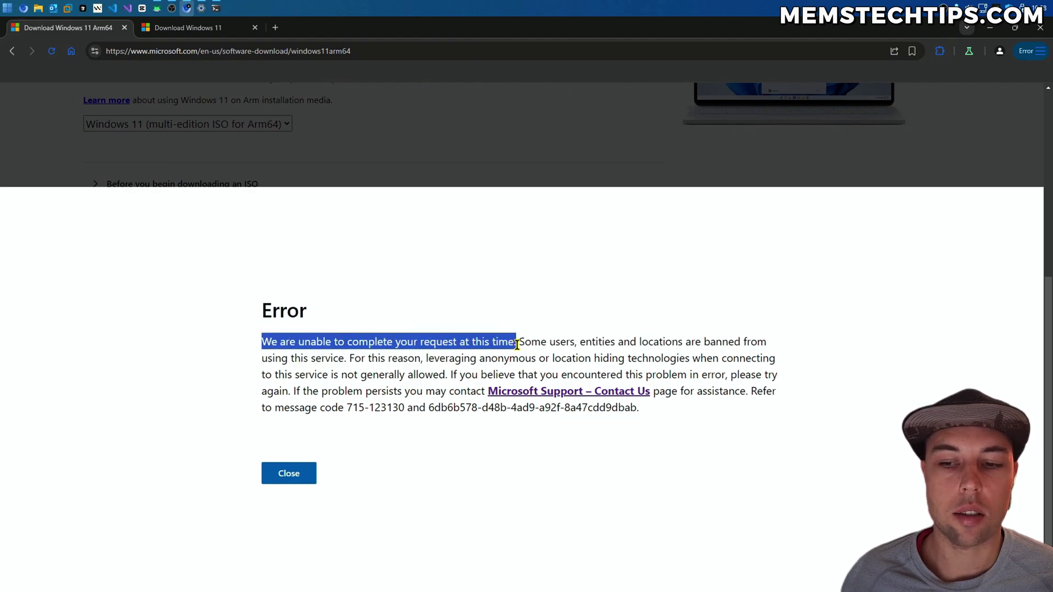
click(286, 470)
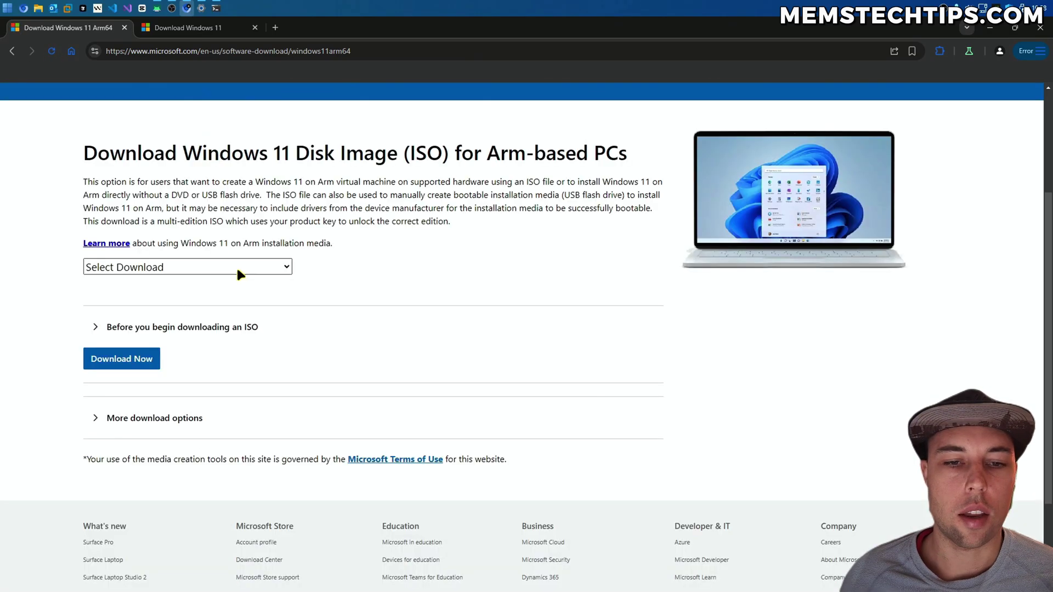
Step: Reselect the Arm64 ISO with English (United States) and download Win11_24H2_English_Arm64.iso
click(236, 267)
click(277, 303)
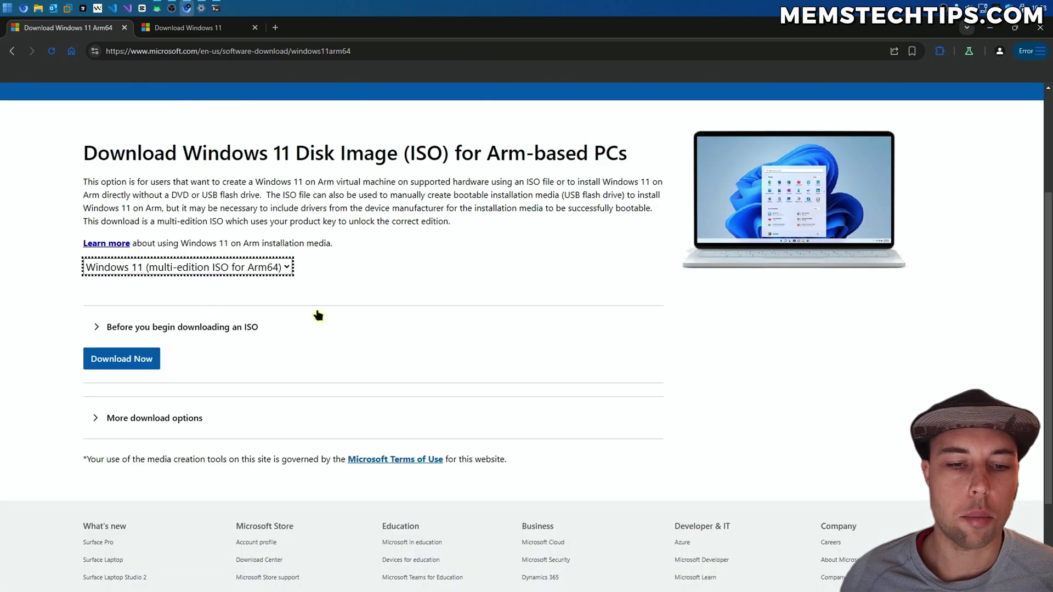
click(121, 358)
click(141, 344)
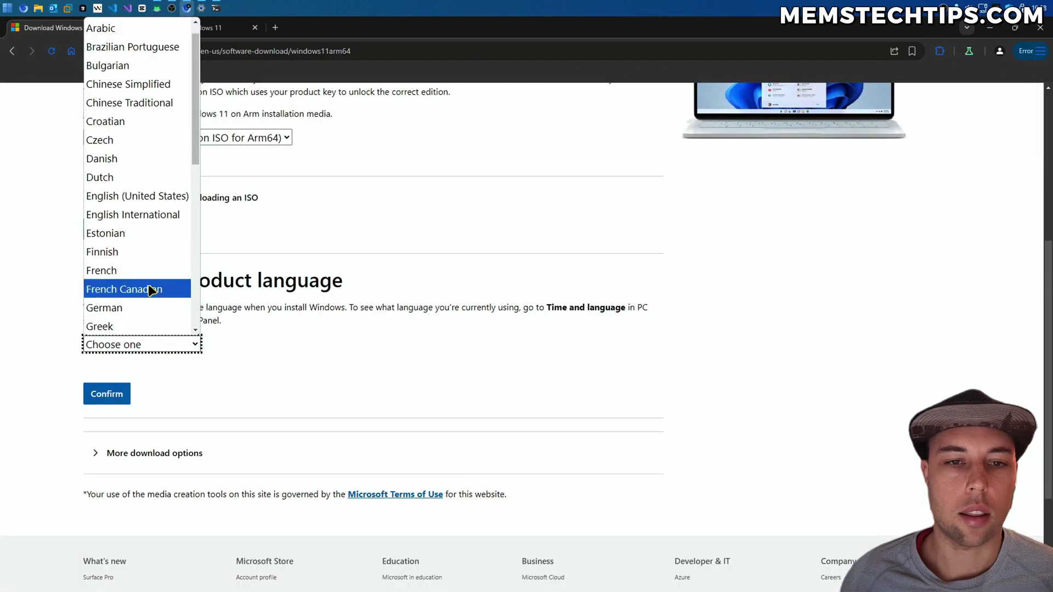
click(151, 197)
click(106, 394)
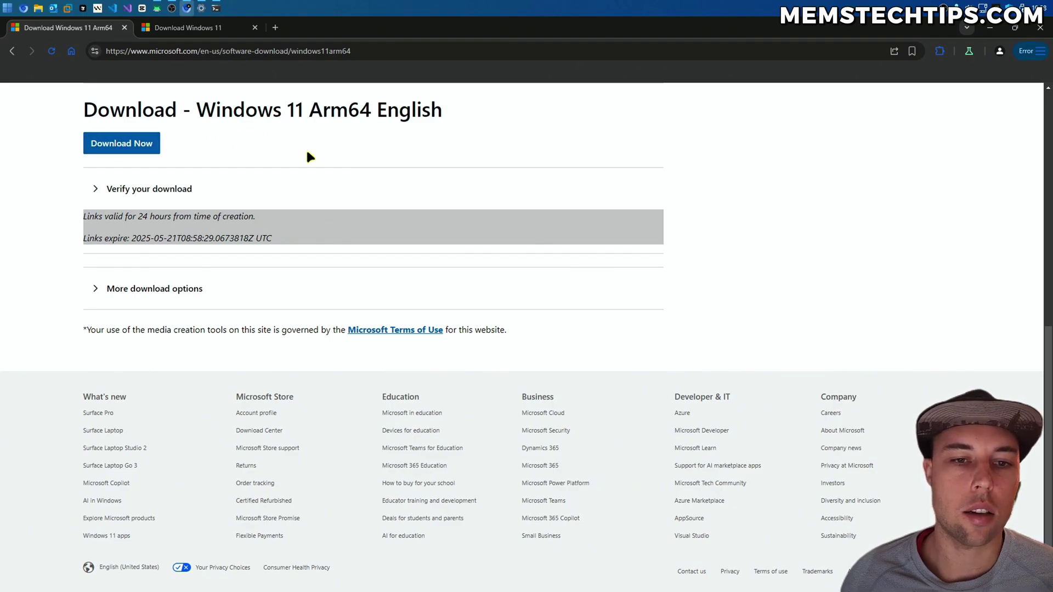
click(141, 146)
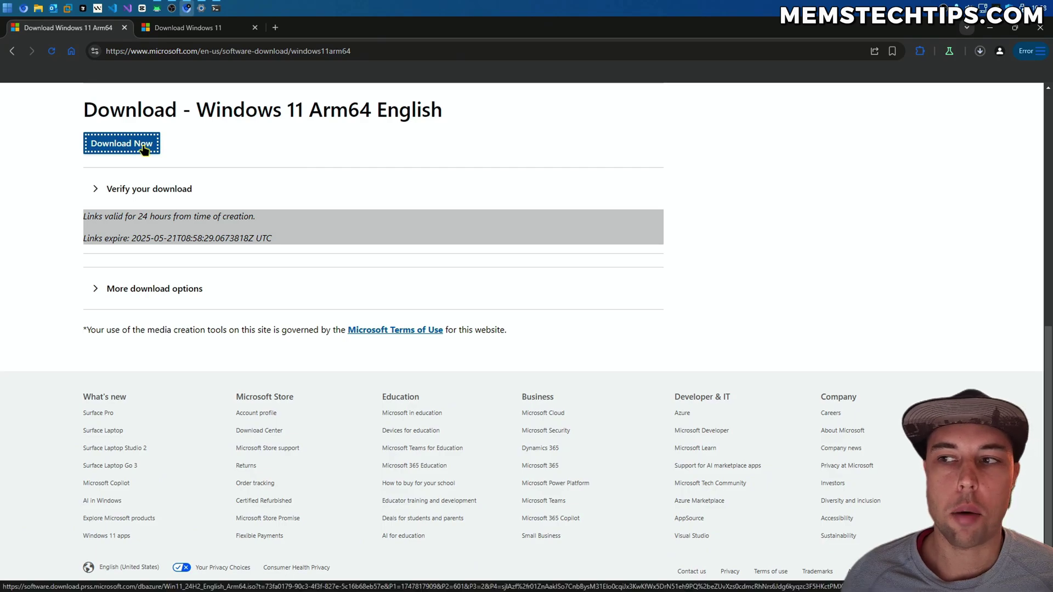
click(979, 50)
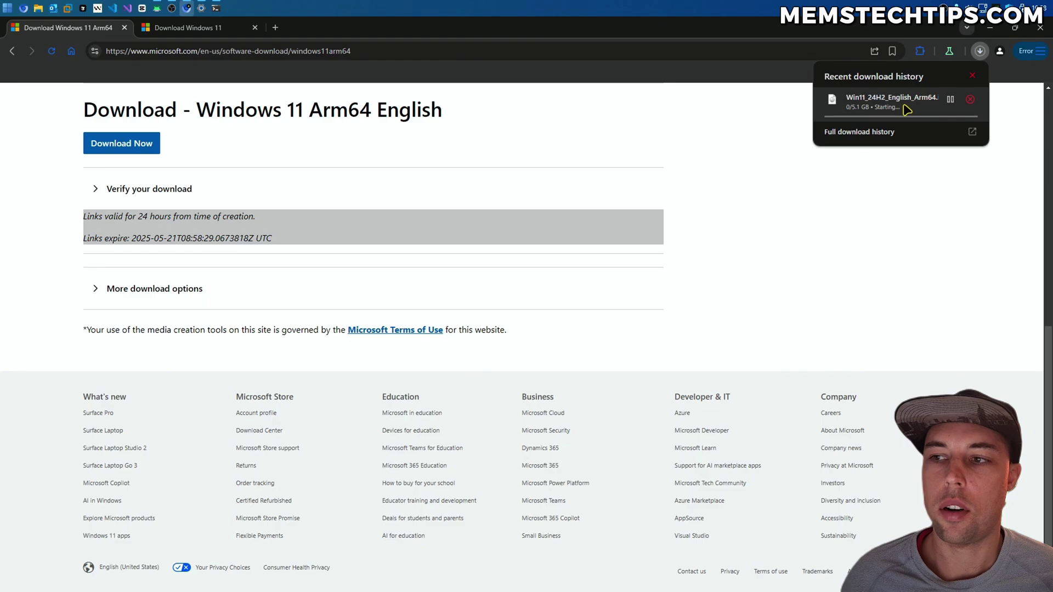
Step: Open Thorium's download history to watch Win11_24H2_English_Arm64.iso downloading
click(931, 138)
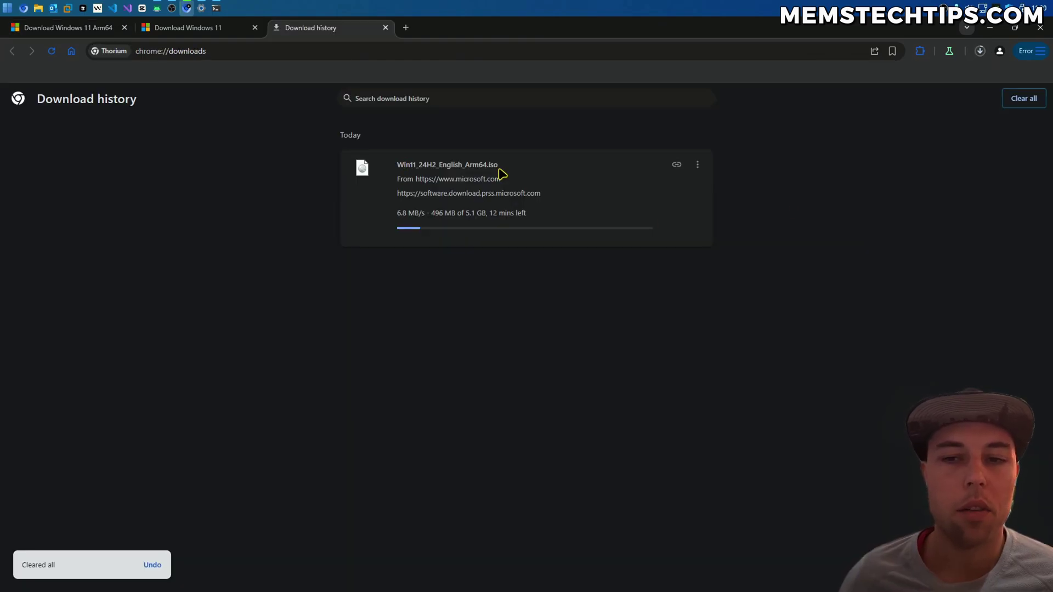